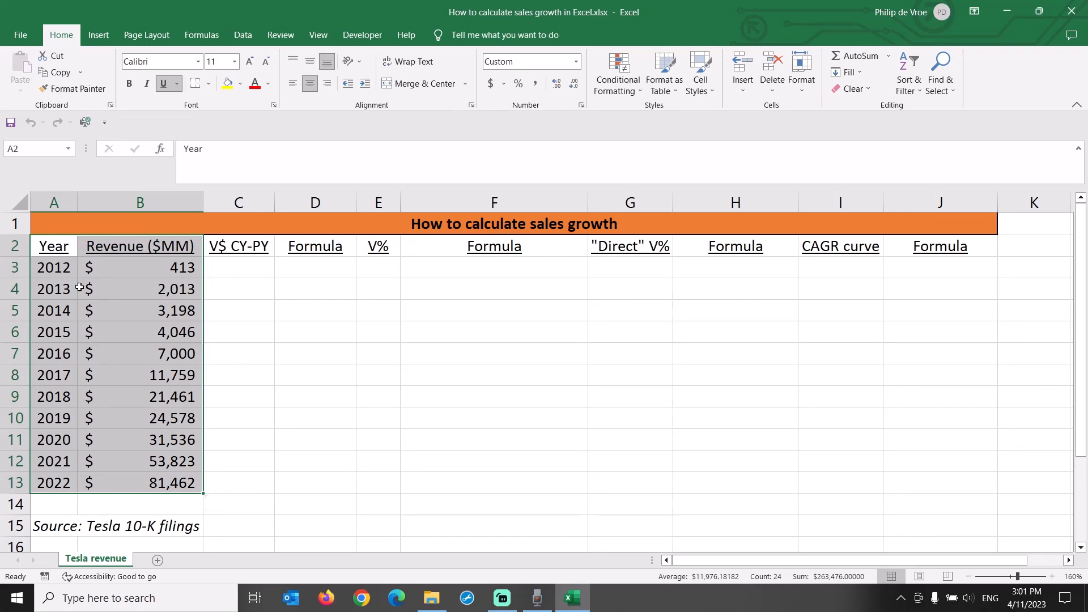
click(62, 267)
drag(62, 267, 164, 267)
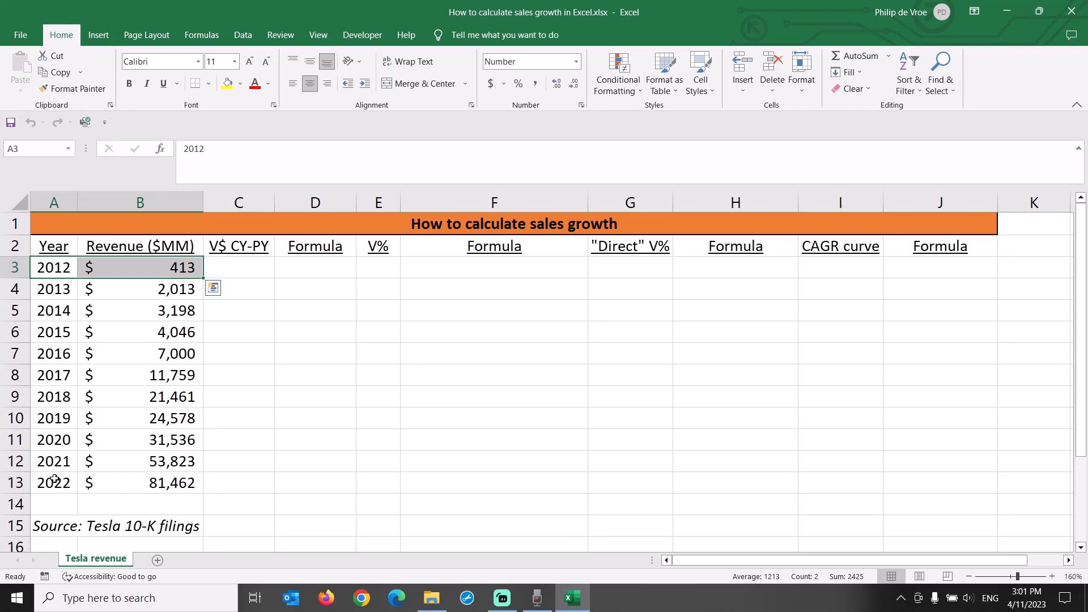
drag(55, 483, 129, 488)
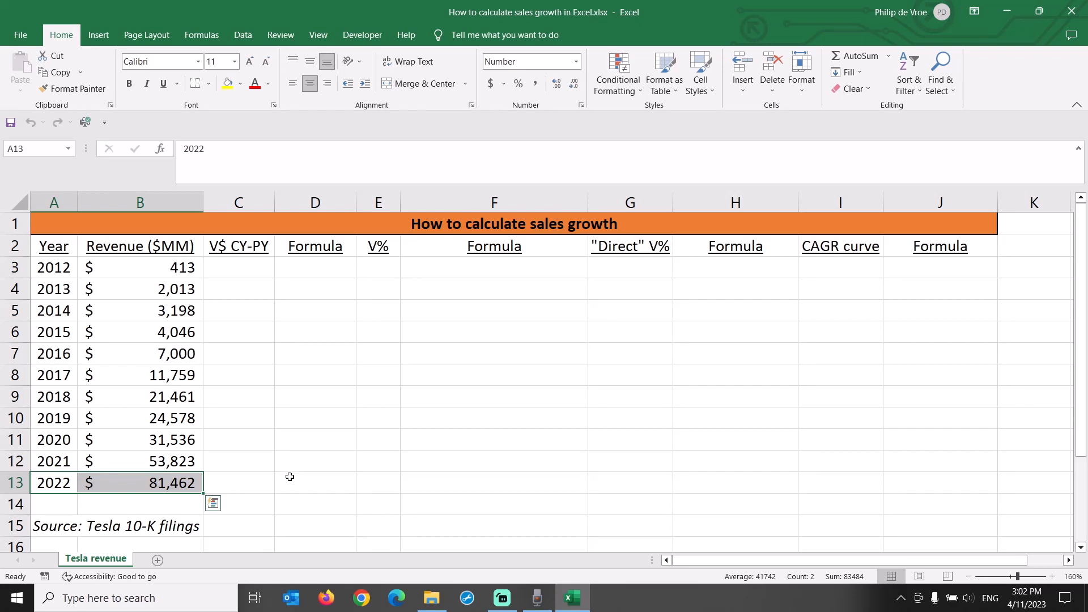
click(253, 292)
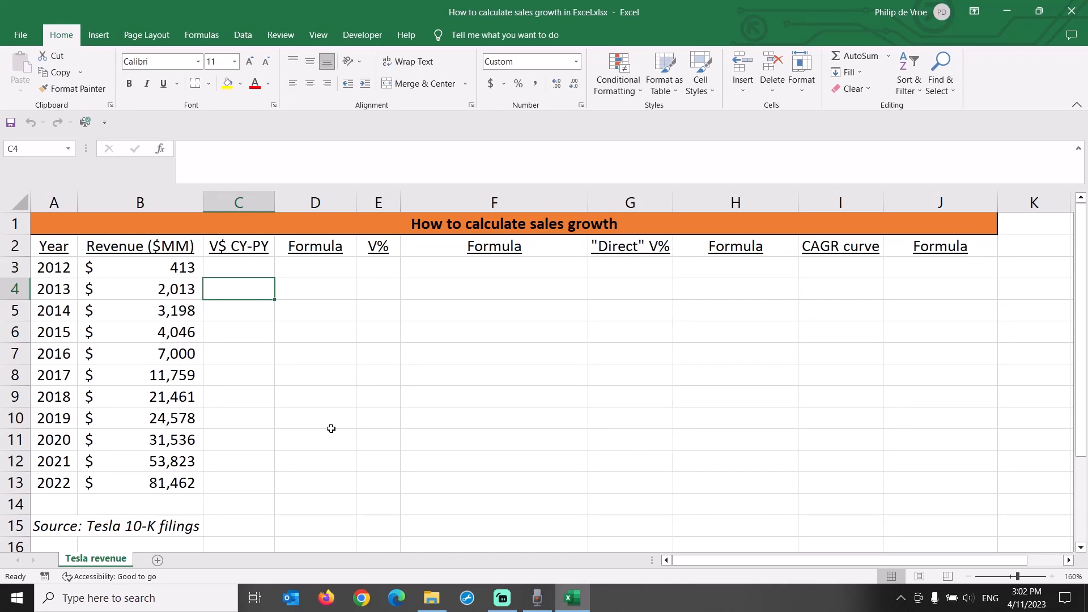
click(255, 203)
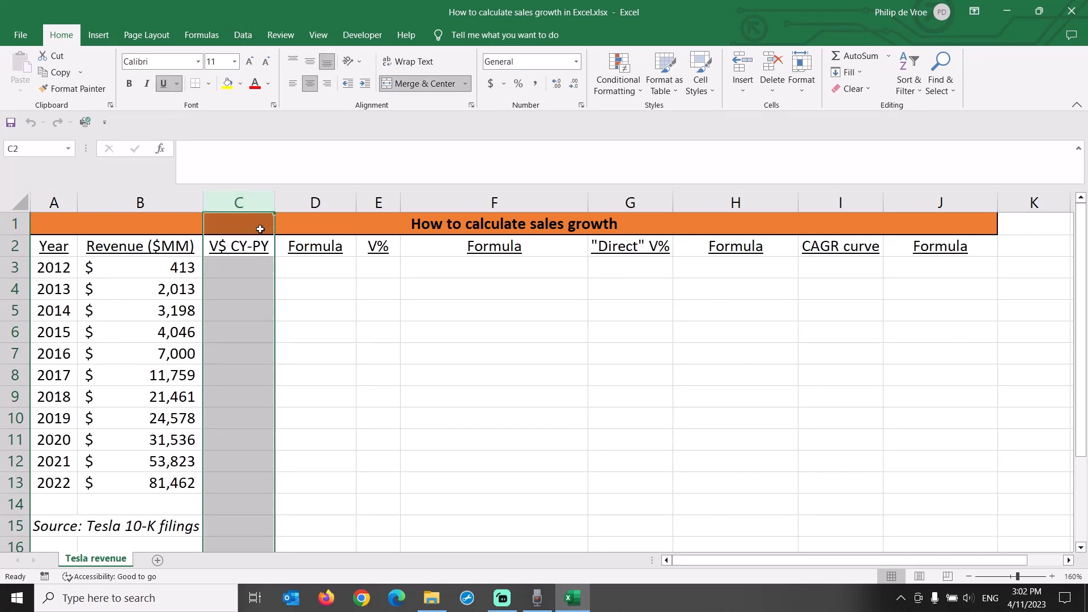
Calculate the year-over-year dollar change in C4 with =B4-B3 and fill the formula down through C13
click(233, 293)
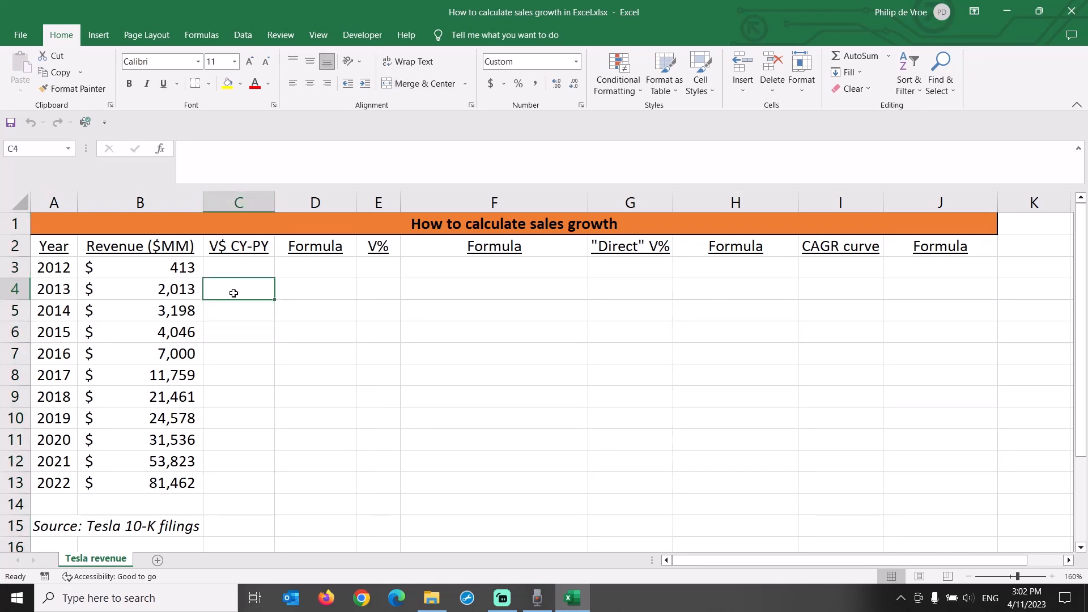
text(=b4-b)
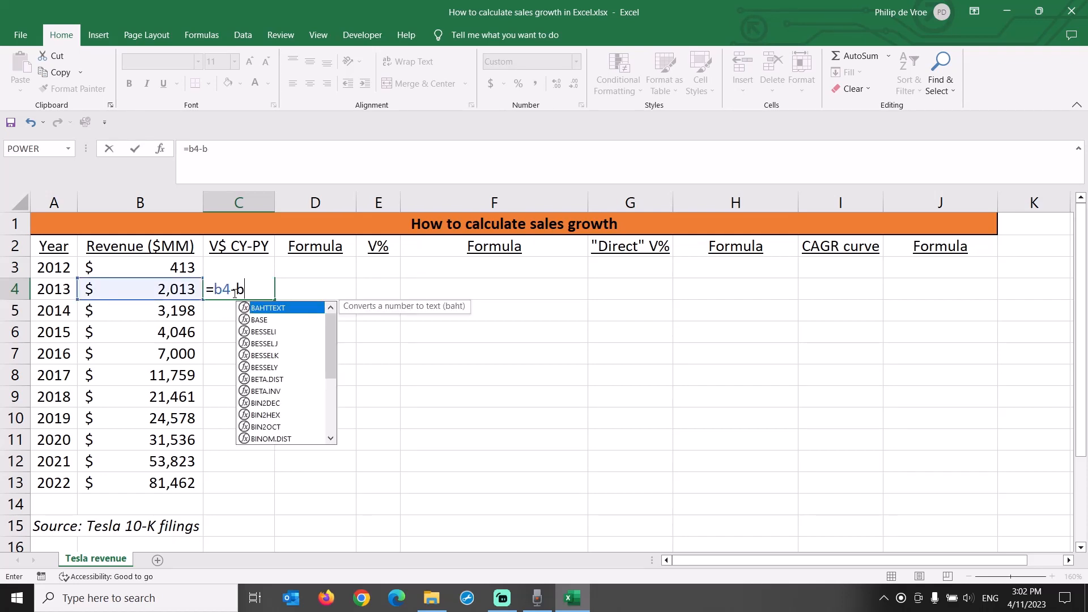
text(3)
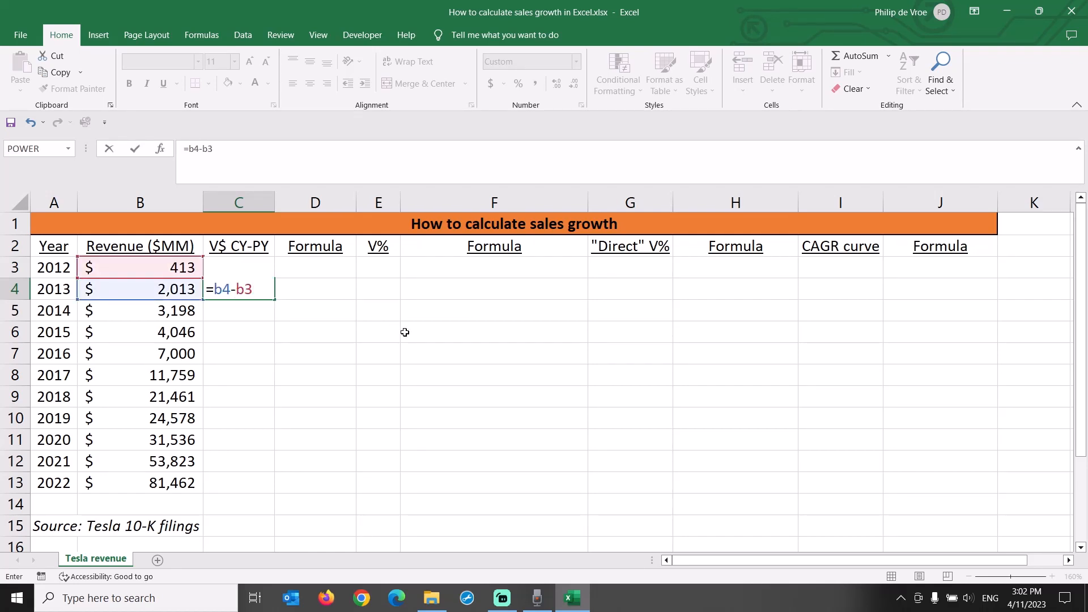
key(Return)
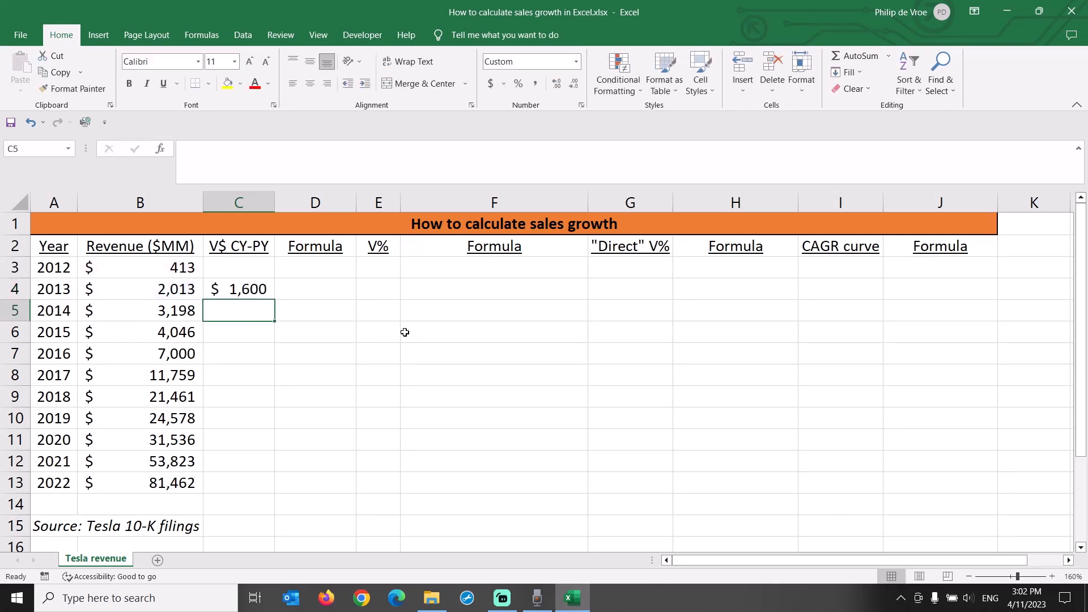
key(Up)
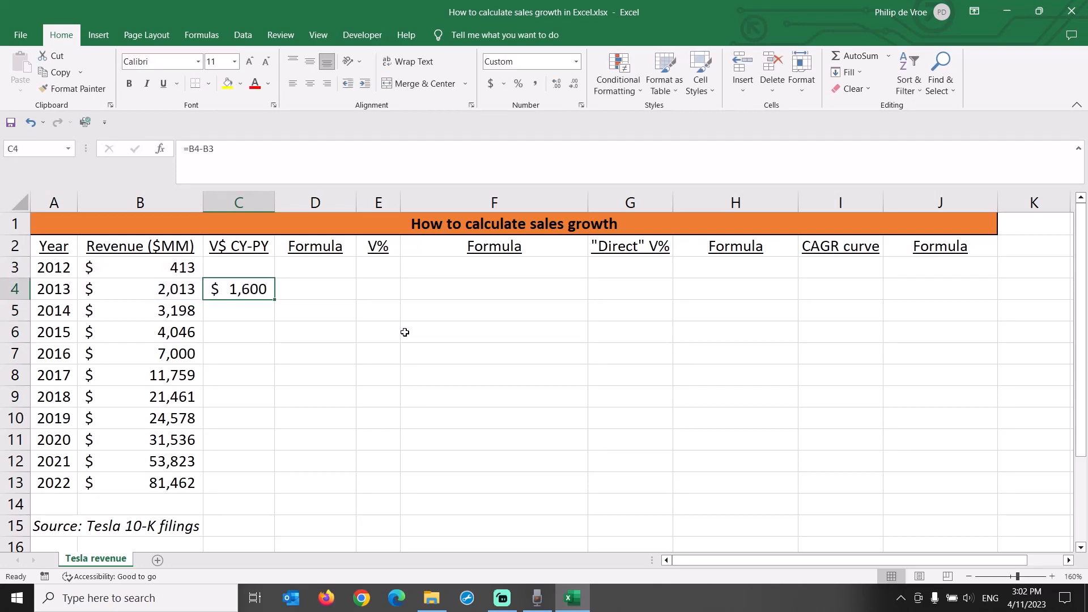
double_click(275, 299)
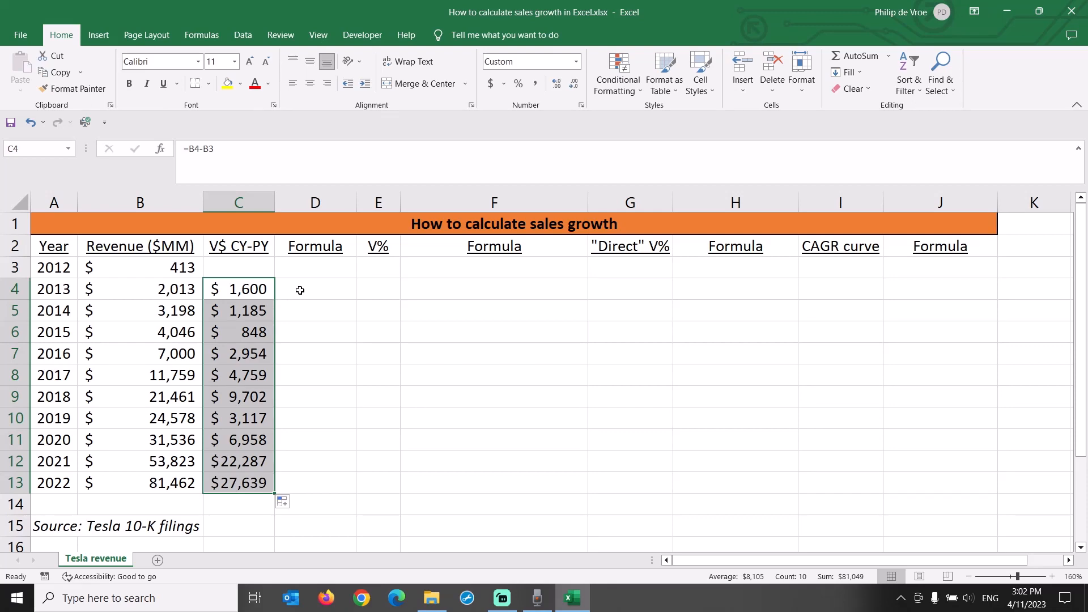
Show the dollar-change formulas as text by entering =FORMULATEXT(C4) in D4 and filling it down through D13
click(300, 290)
text(=)
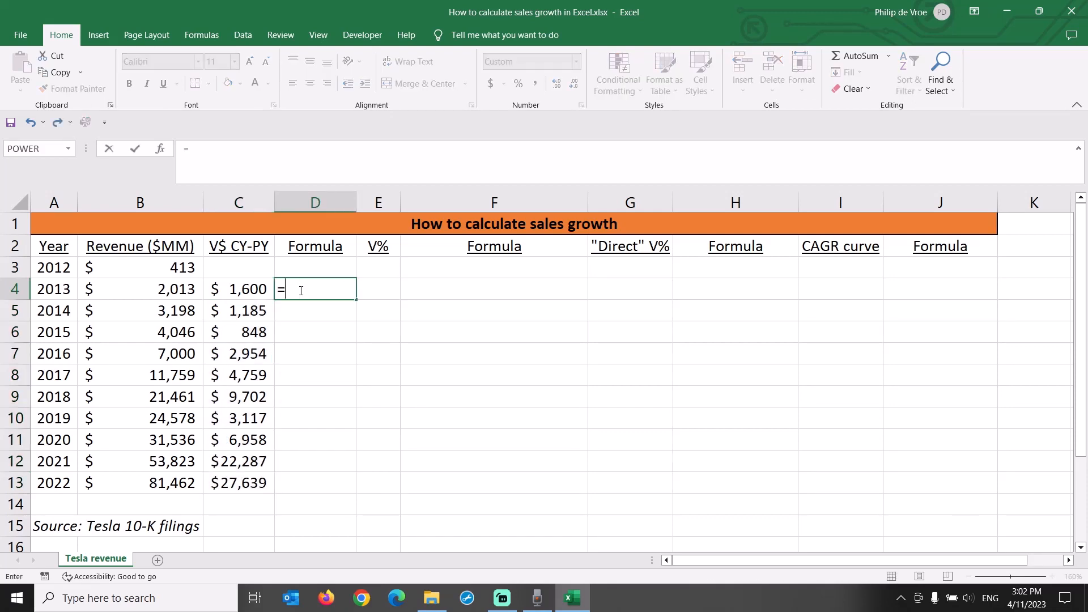
text(formulatext)
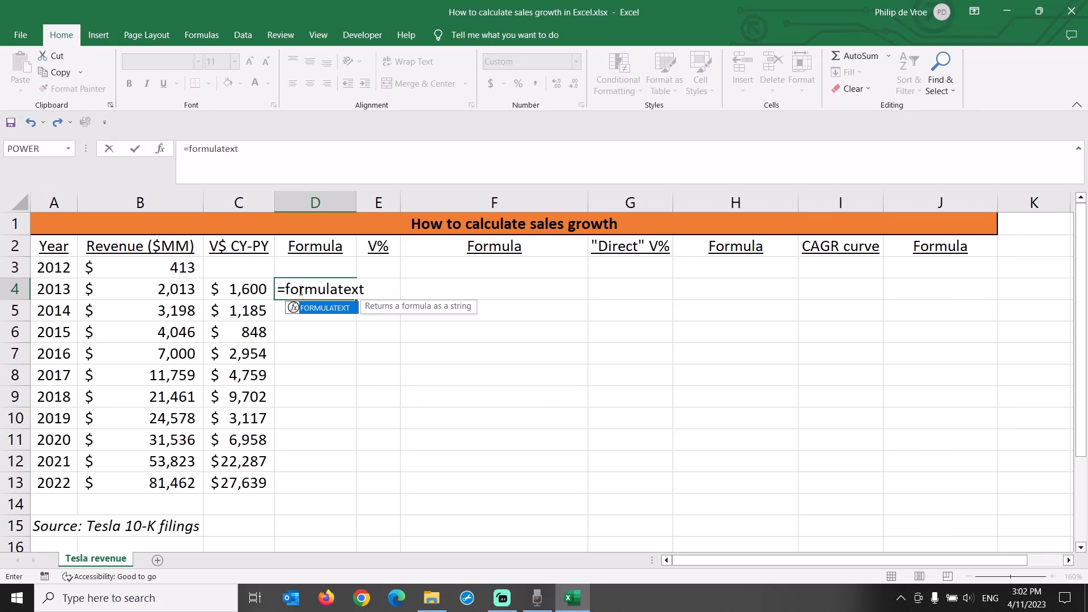
text((c4))
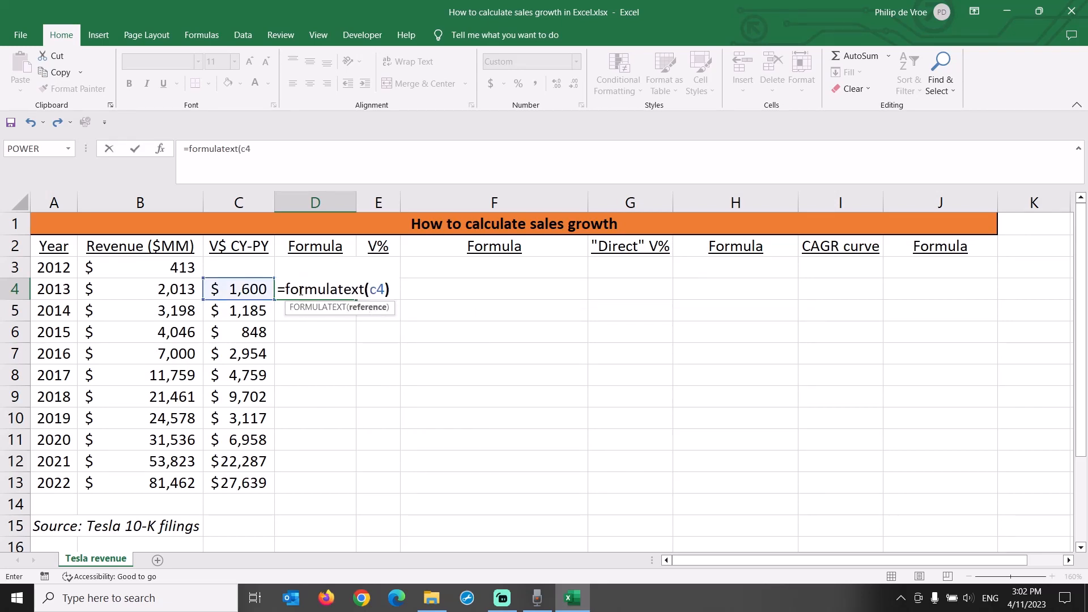
key(Return)
click(300, 291)
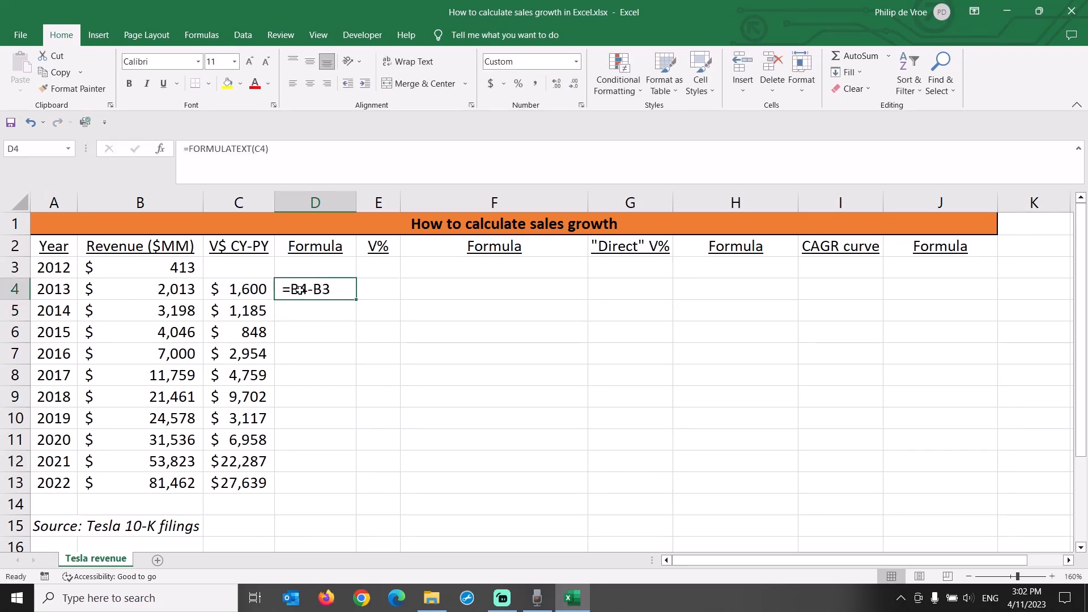
double_click(357, 299)
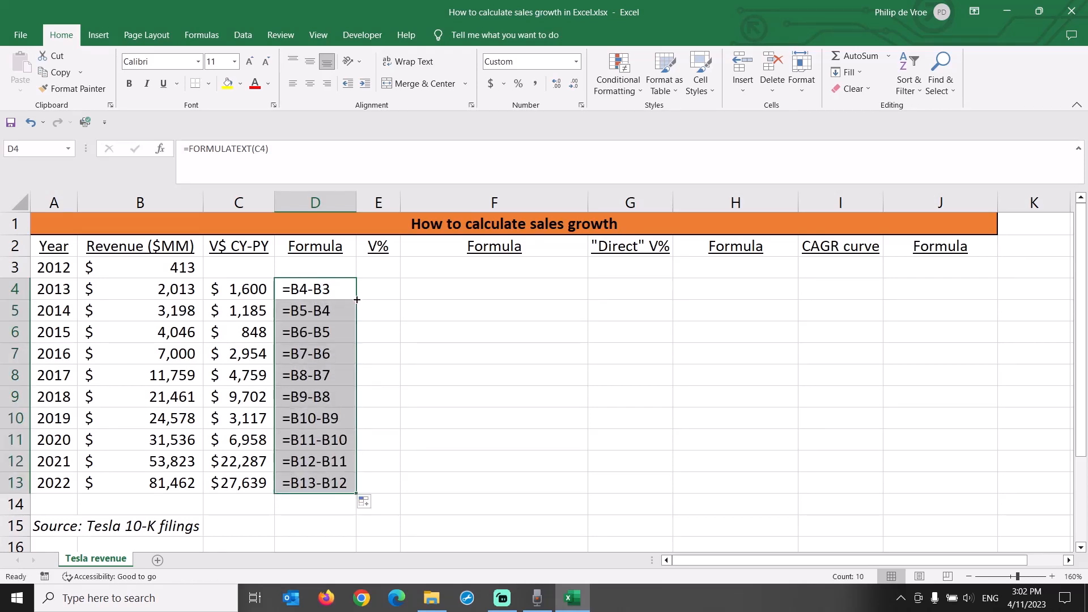
click(338, 289)
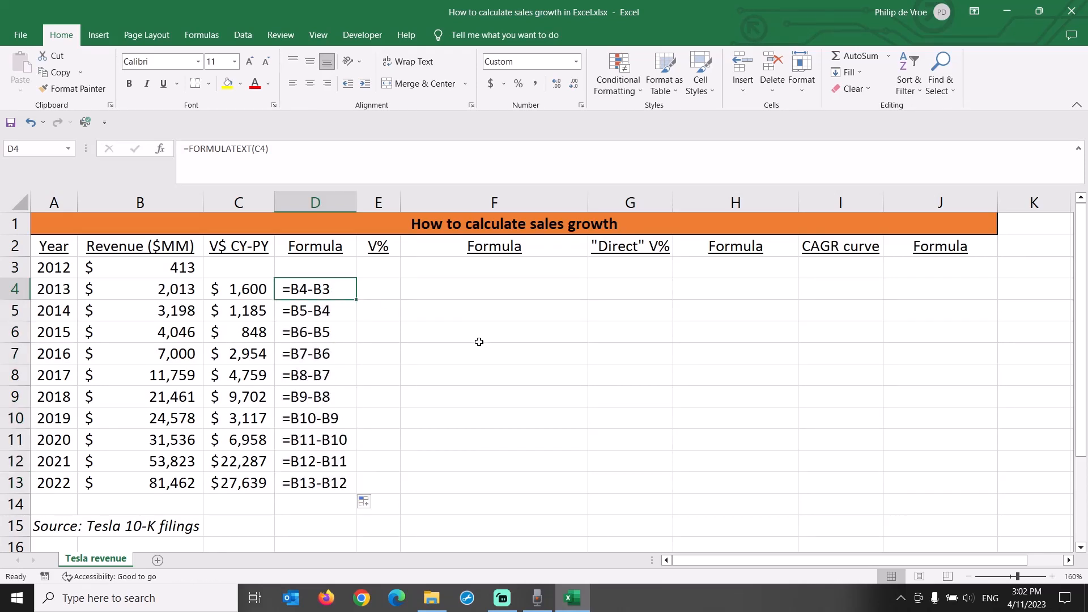
key(Down)
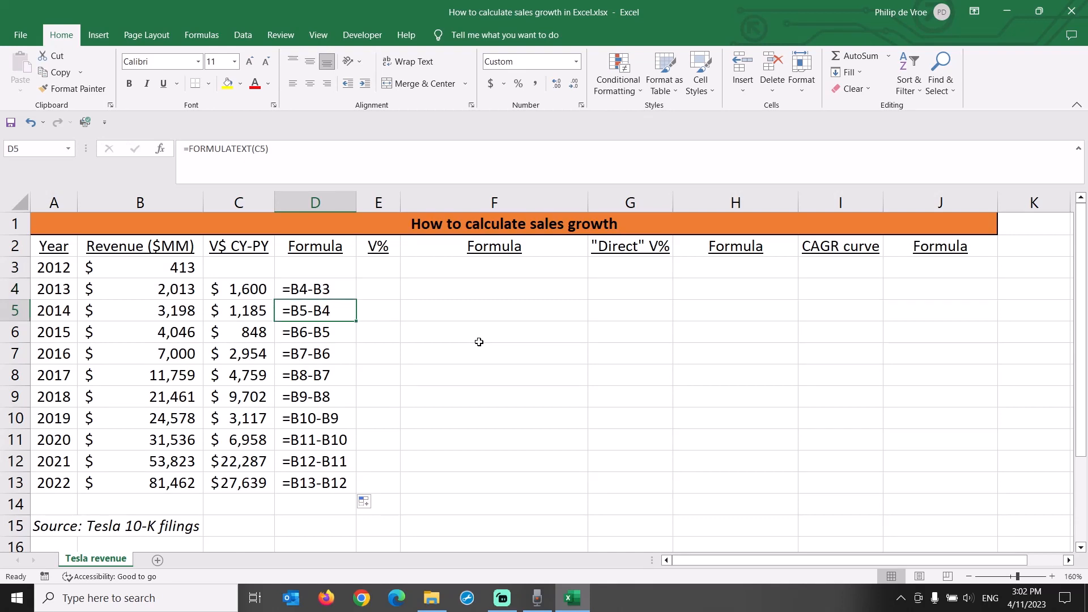
key(Down)
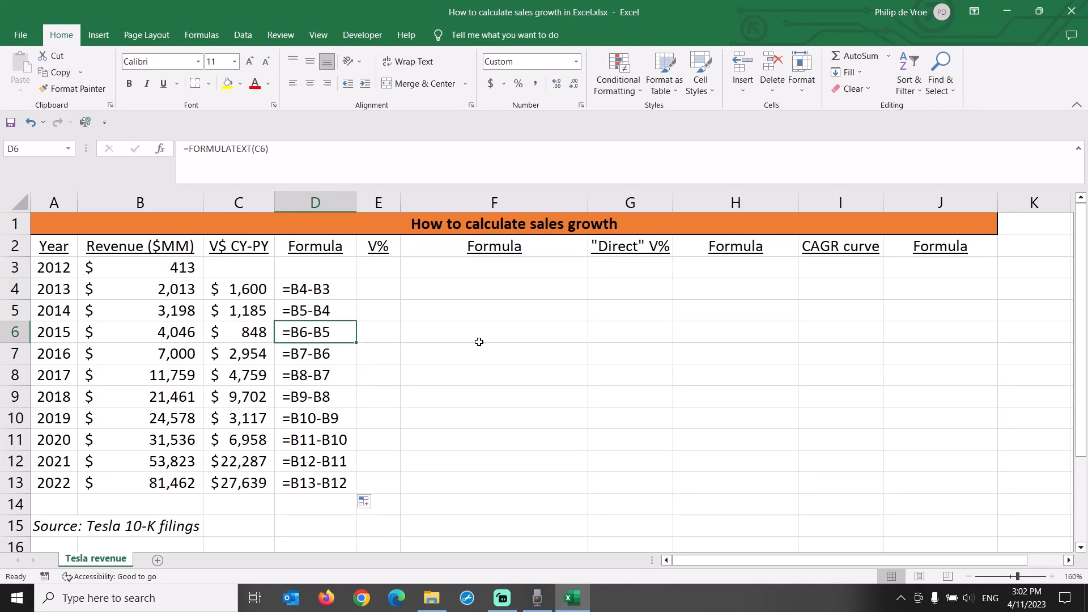
Calculate the 2013 percentage growth in E4 with the formula =C4/B3
key(Up)
key(Up)
key(Right)
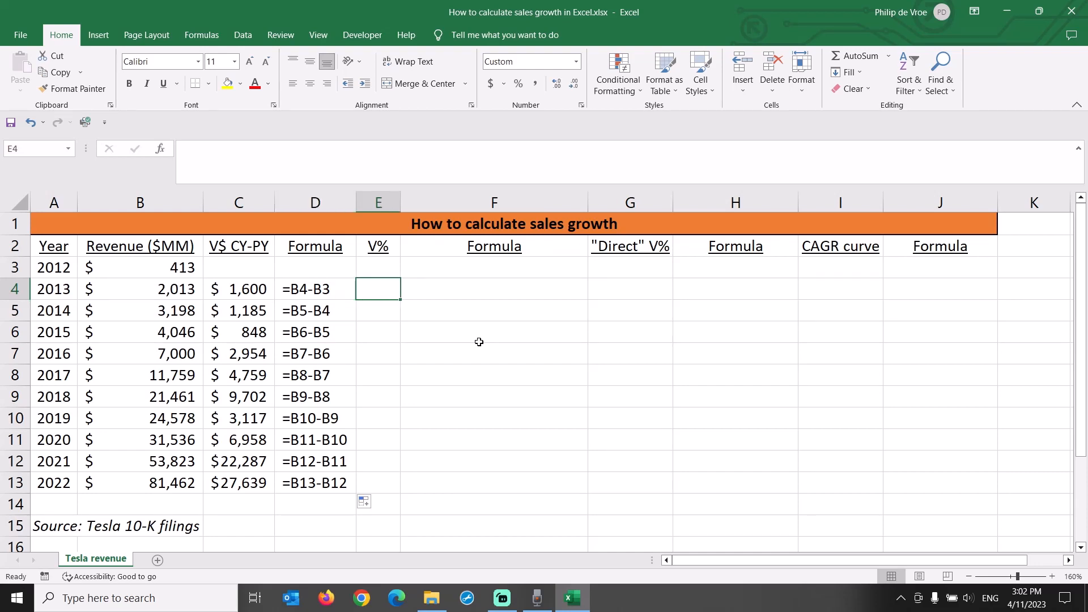
text(=)
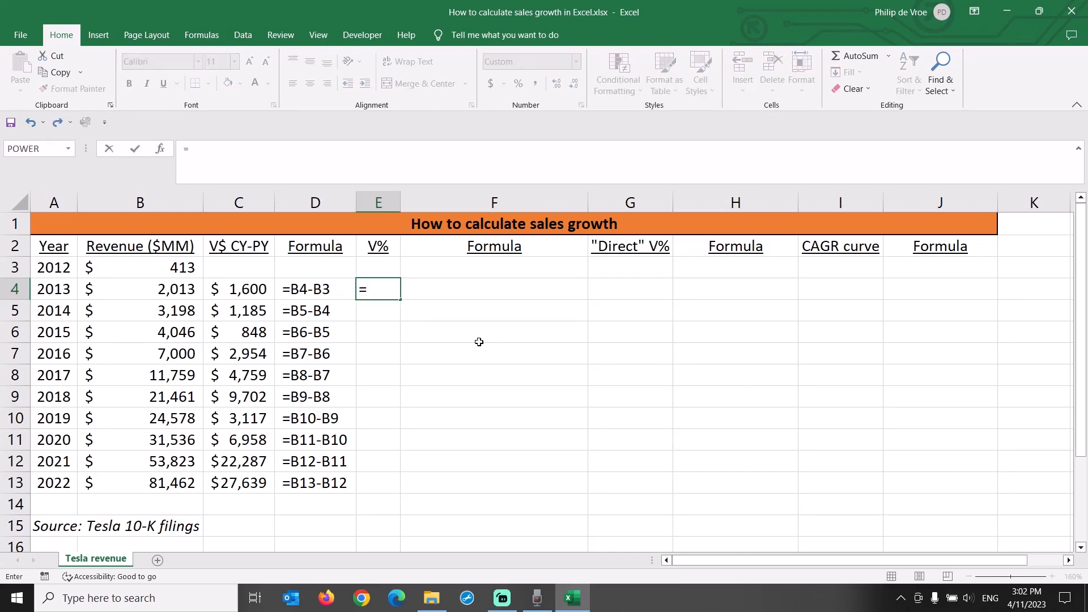
key(Left)
key(Left)
text(/)
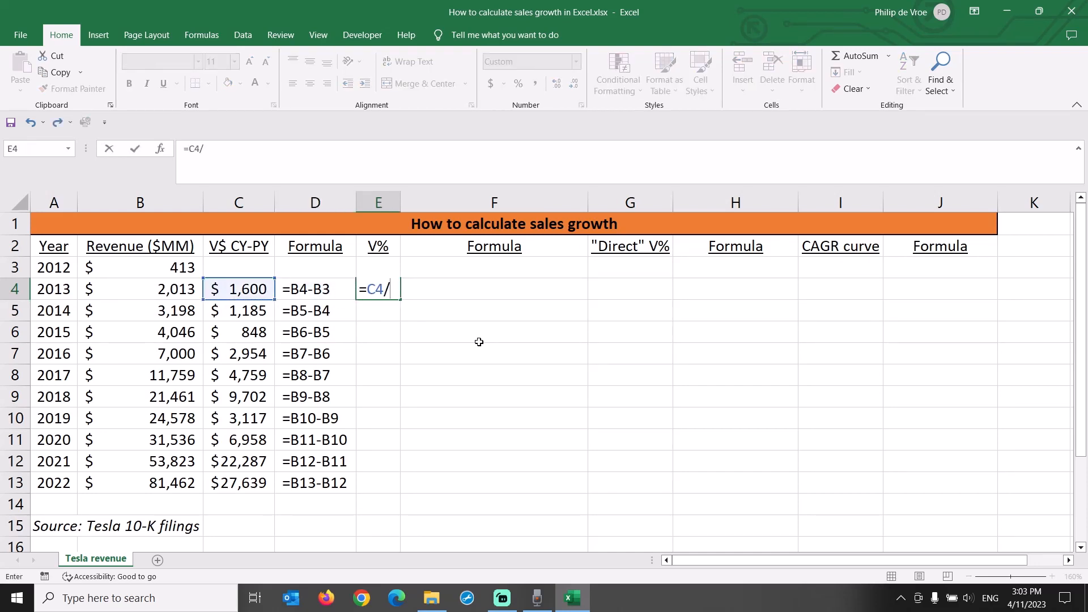
key(Up)
key(Left)
key(Left)
key(Left)
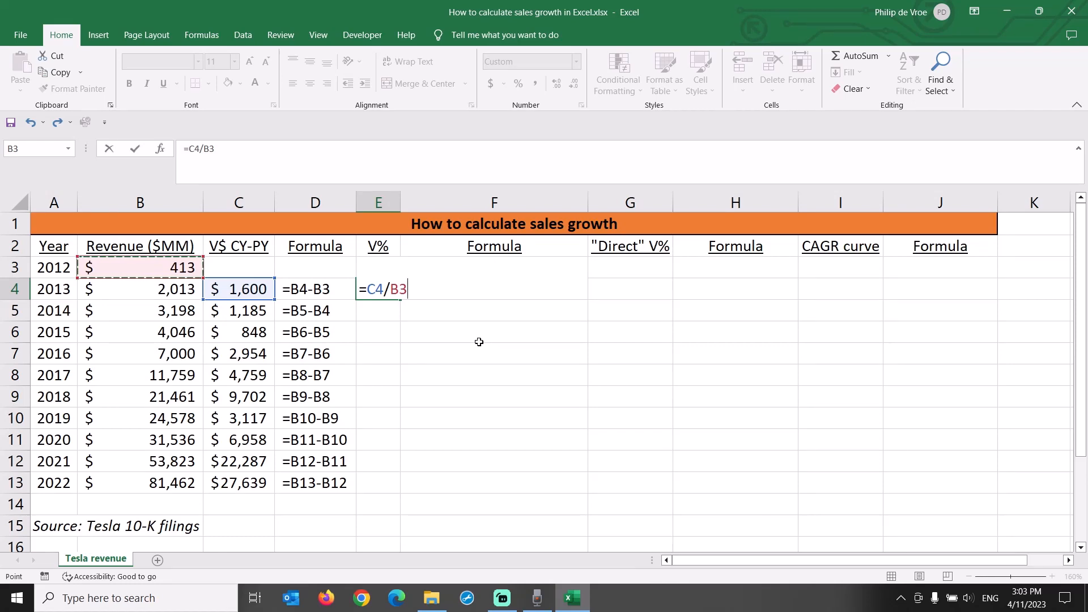
key(Return)
Format the growth rate in E4 as a percentage and fill it down through E13
key(Up)
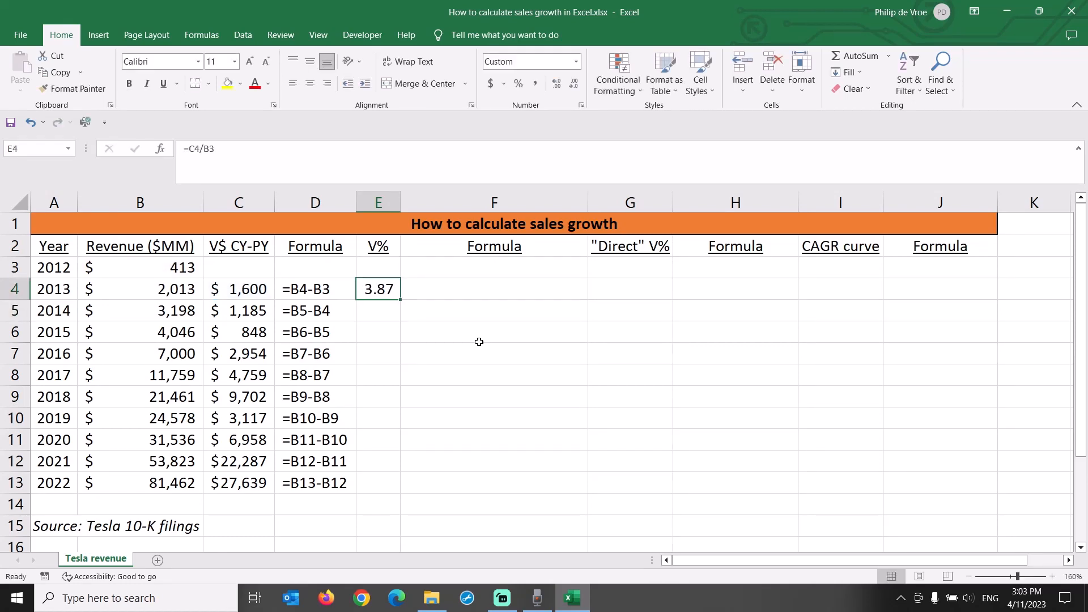
click(517, 84)
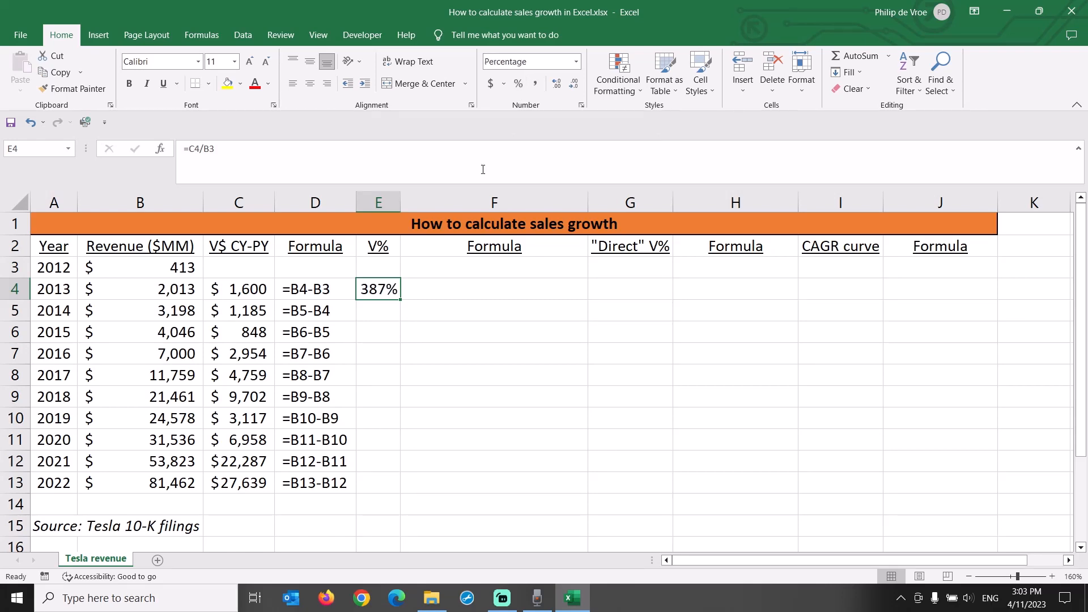
double_click(401, 300)
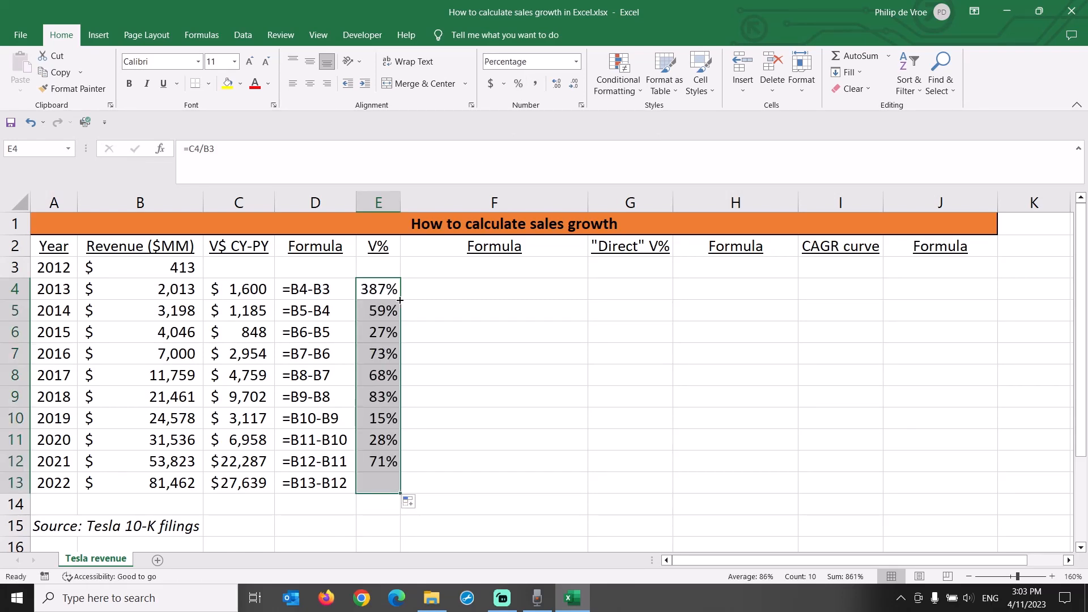
Copy the FORMULATEXT formulas from D4:D13 into the Formula column starting at F4
click(338, 290)
key(shift+Down)
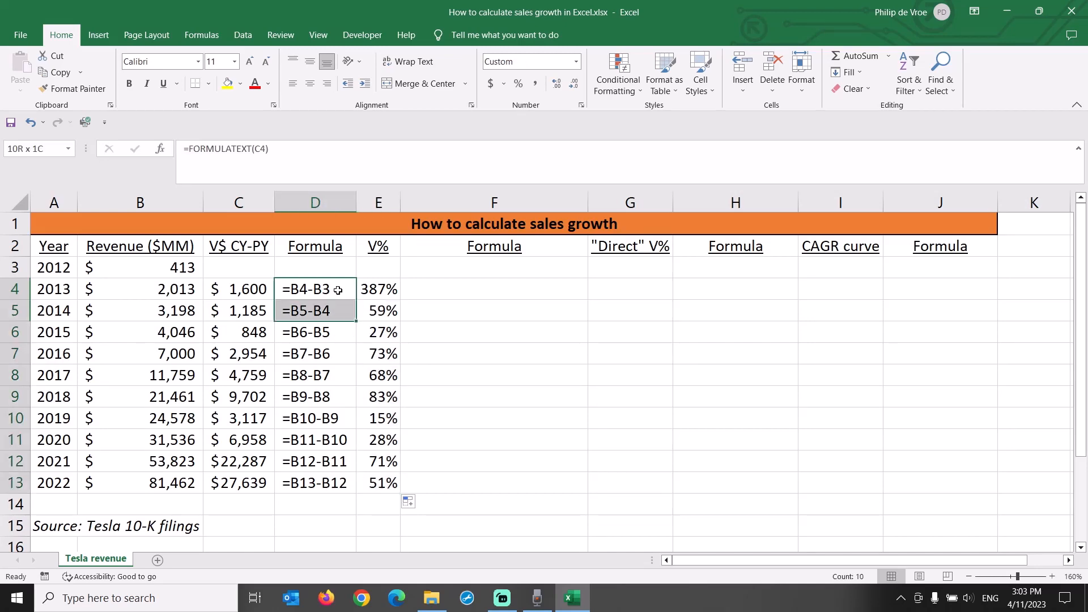
key(ctrl+shift+Down)
key(ctrl+c)
key(Right)
key(Right)
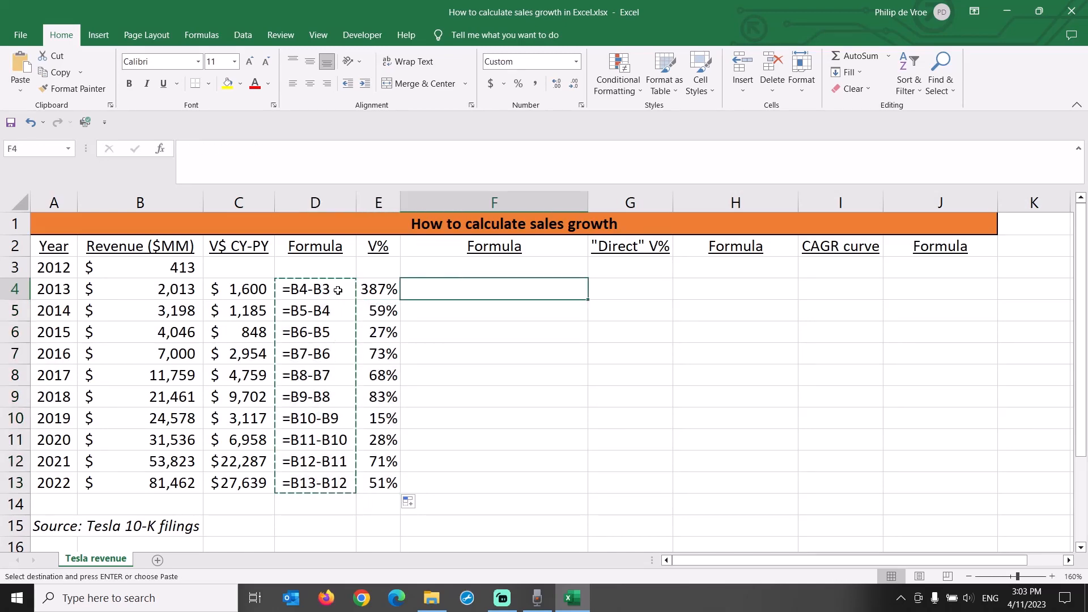
key(ctrl+v)
Ignore the error flags on the V% cells E4:E13 and clear the pending copy selection
key(Left)
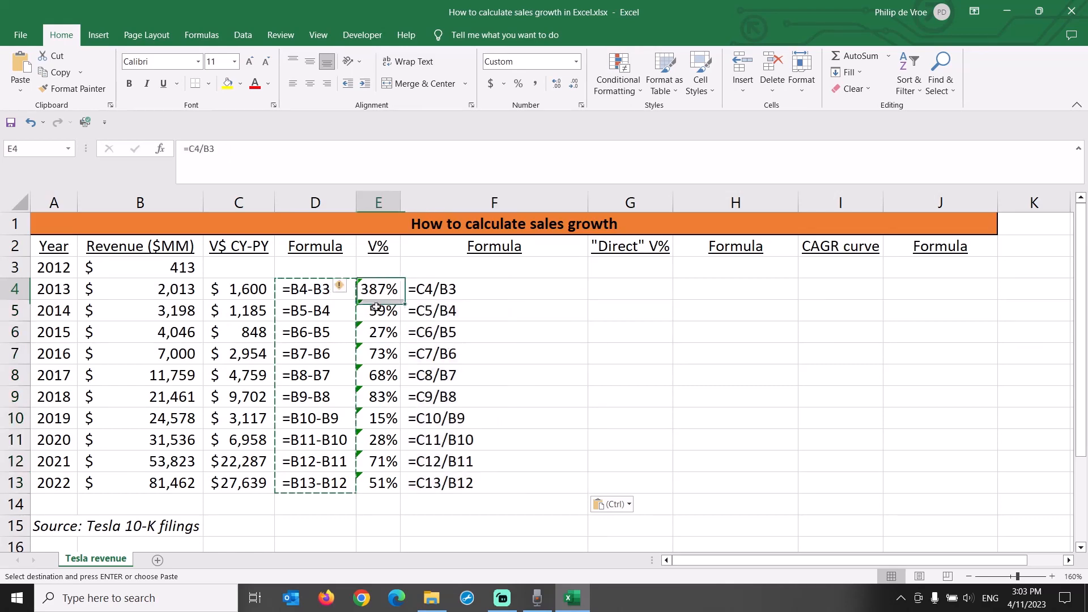
key(ctrl+shift+Down)
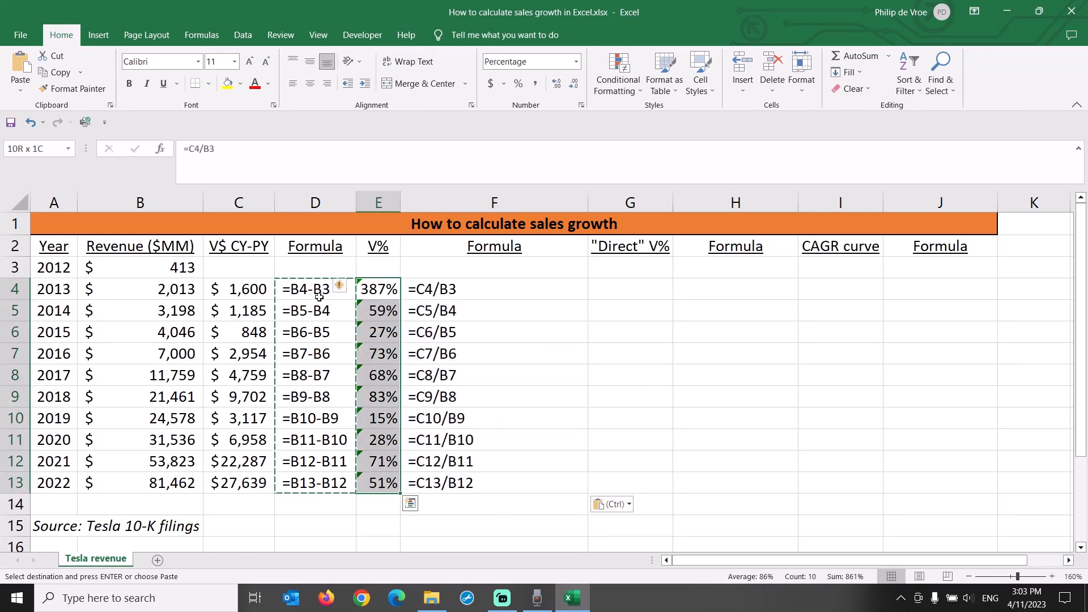
click(344, 287)
click(366, 357)
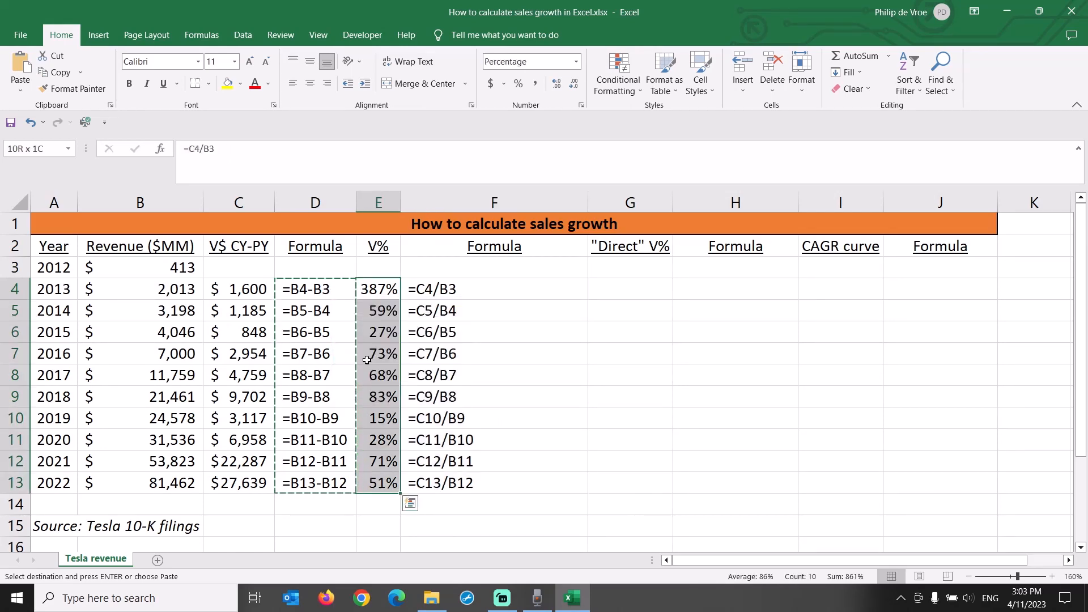
key(Escape)
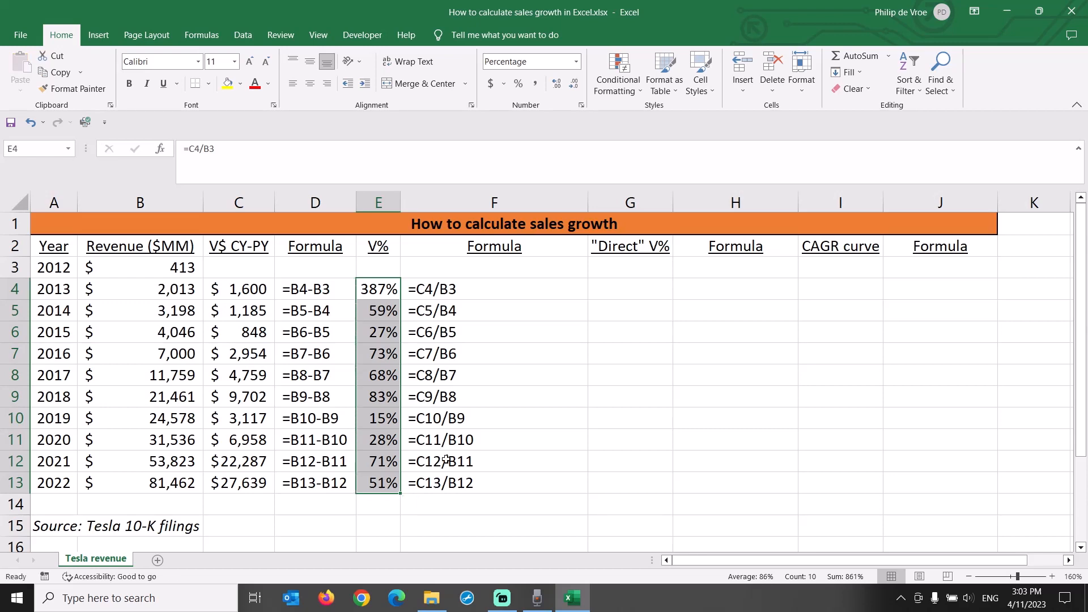
click(391, 295)
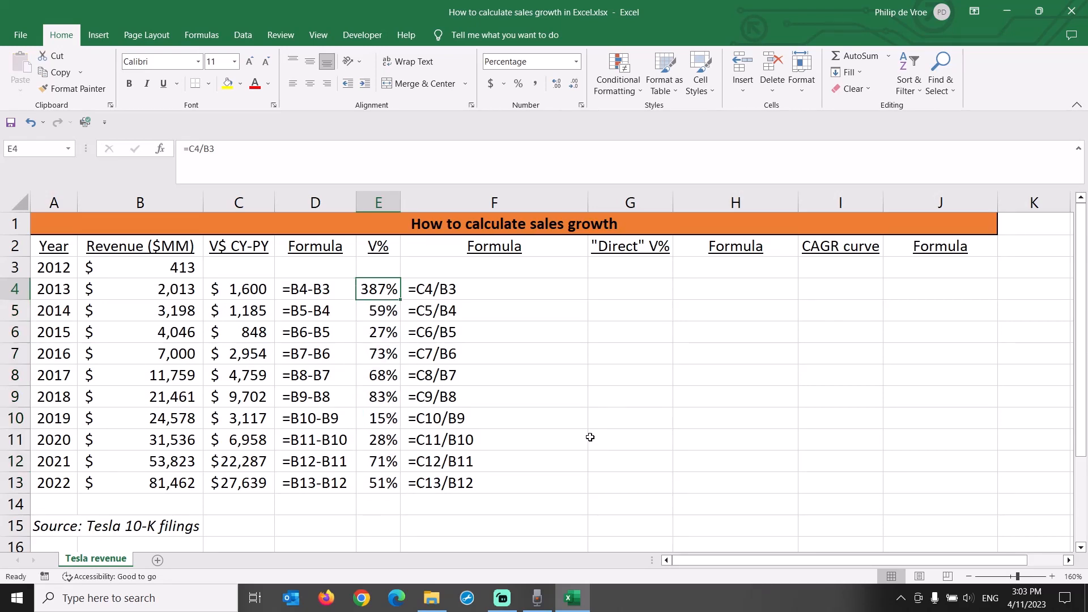
click(246, 199)
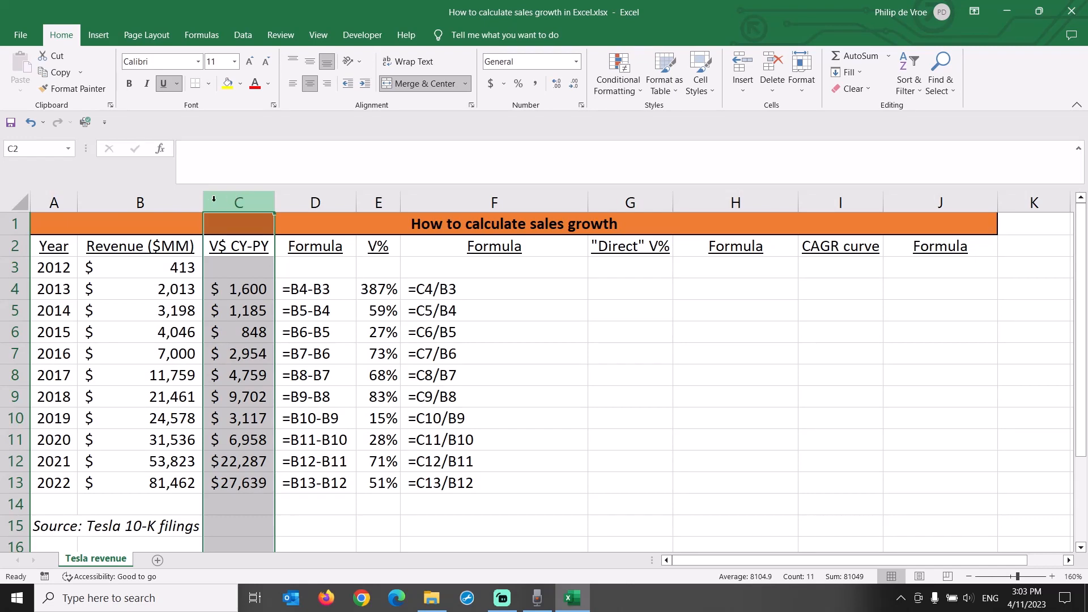
click(173, 199)
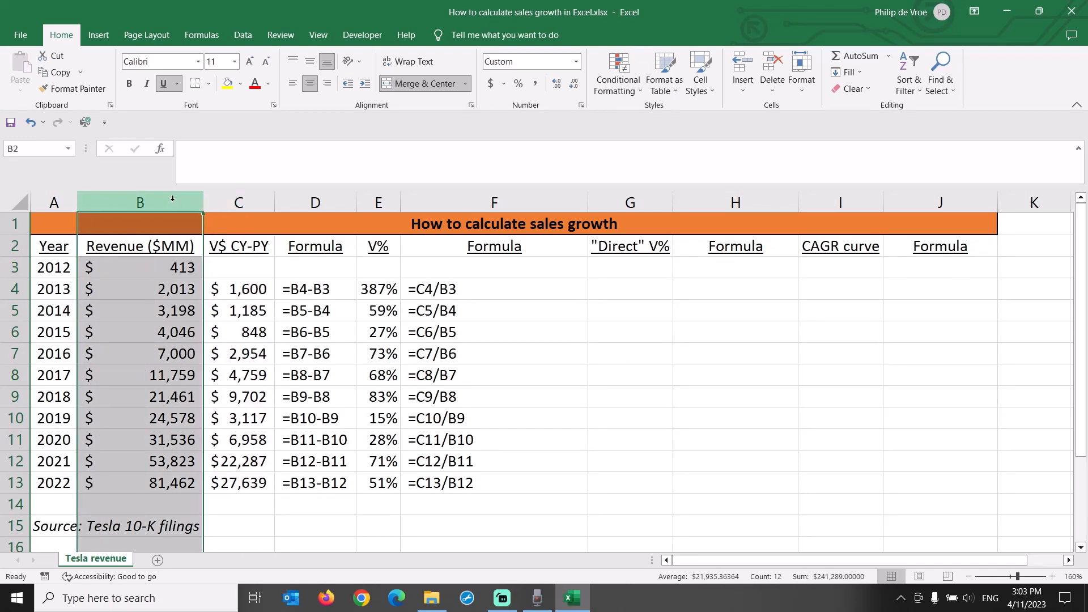
Calculate the direct percentage growth in G4 with the formula =(B4-B3)/B3 and fill it down through G13
click(606, 288)
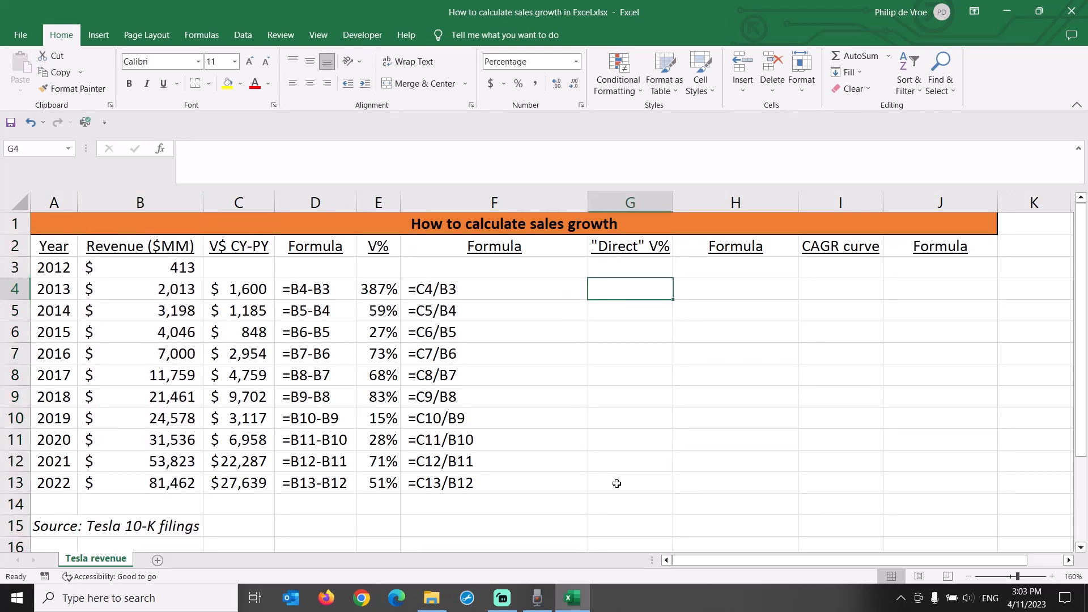
text(=(b)
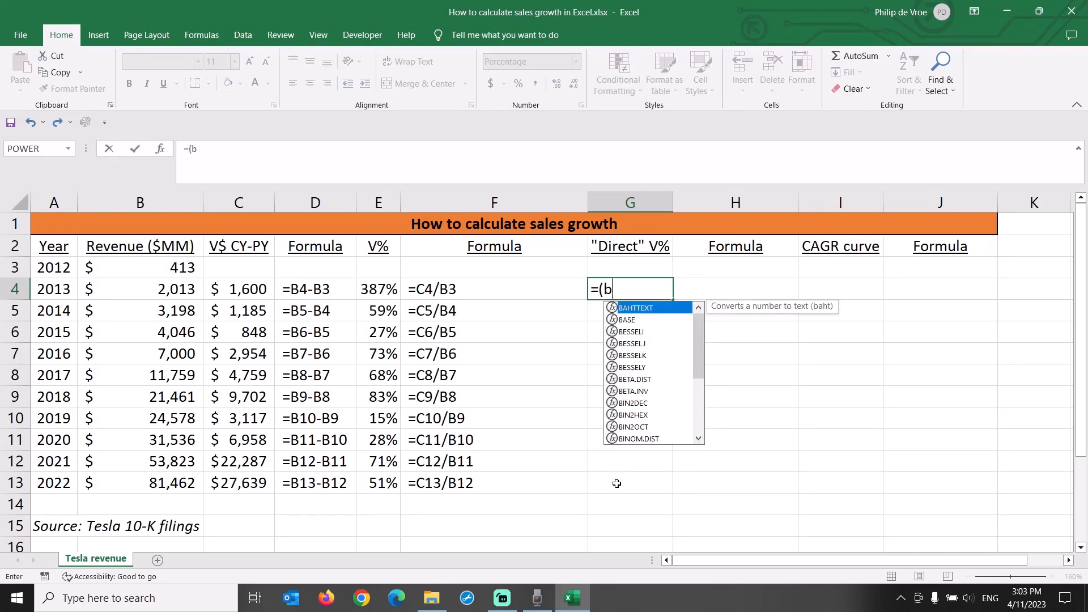
text(4-b3)/b3)
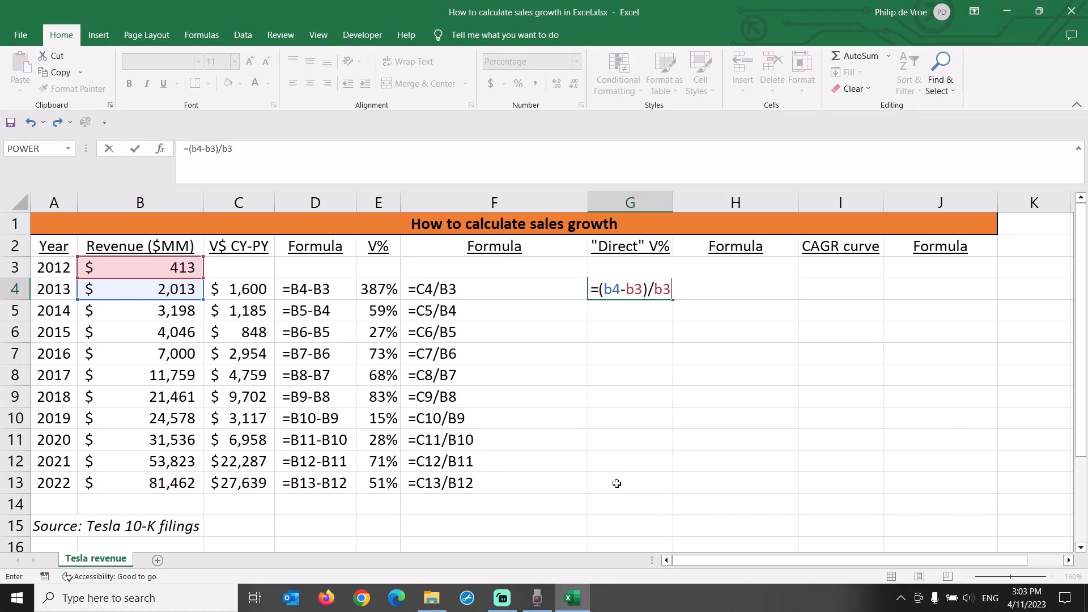
key(Return)
key(Up)
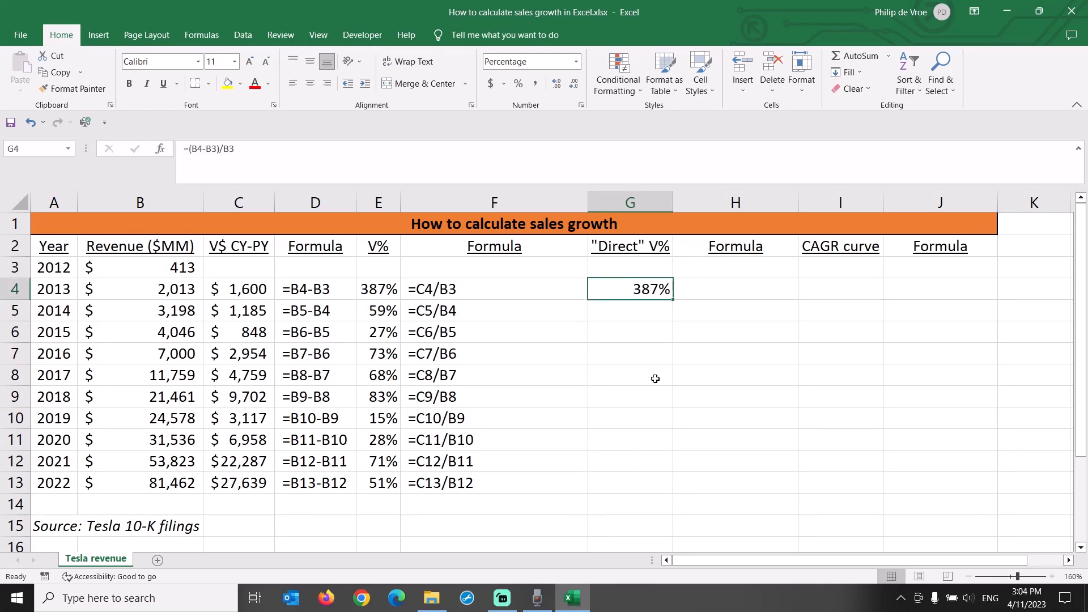
double_click(673, 299)
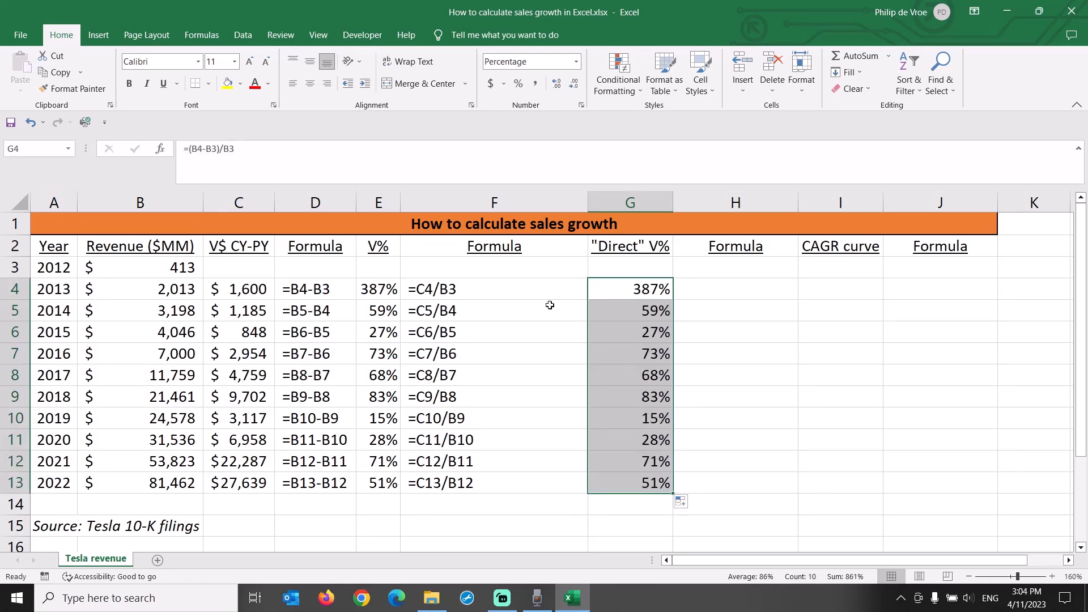
Copy the FORMULATEXT formulas from F4:F13 into the Formula column starting at H4, and clear the pending copy selection
click(501, 294)
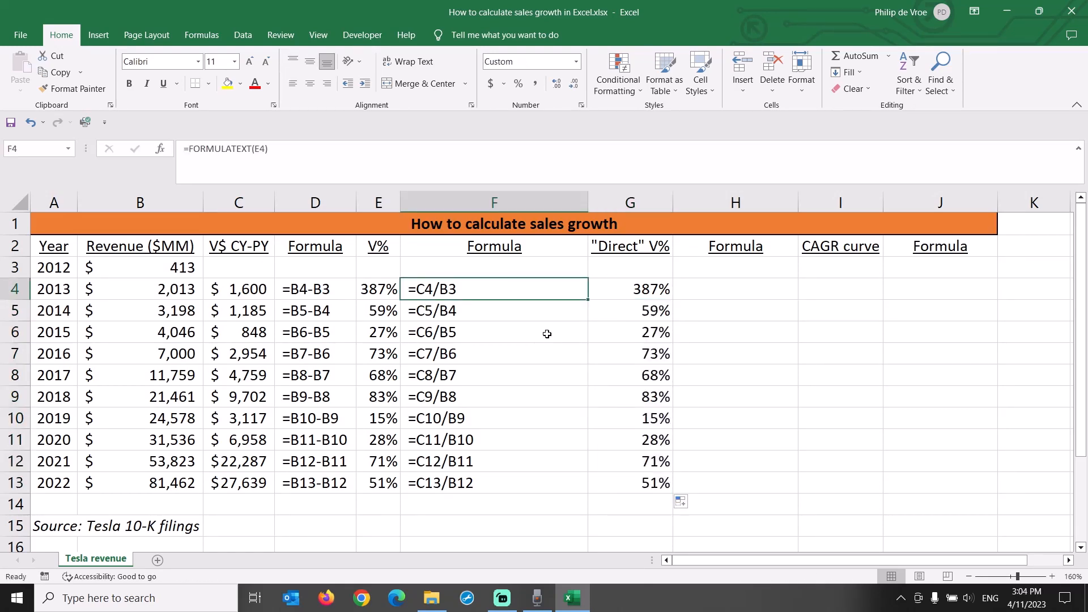
key(ctrl+shift+Down)
key(ctrl+c)
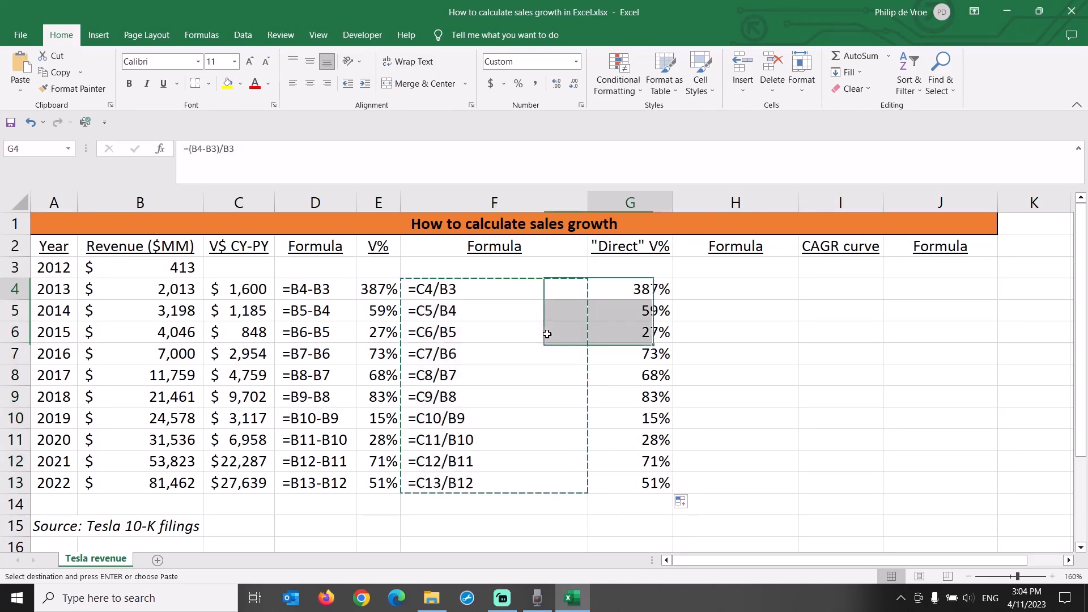
key(Right)
key(Right)
key(ctrl+v)
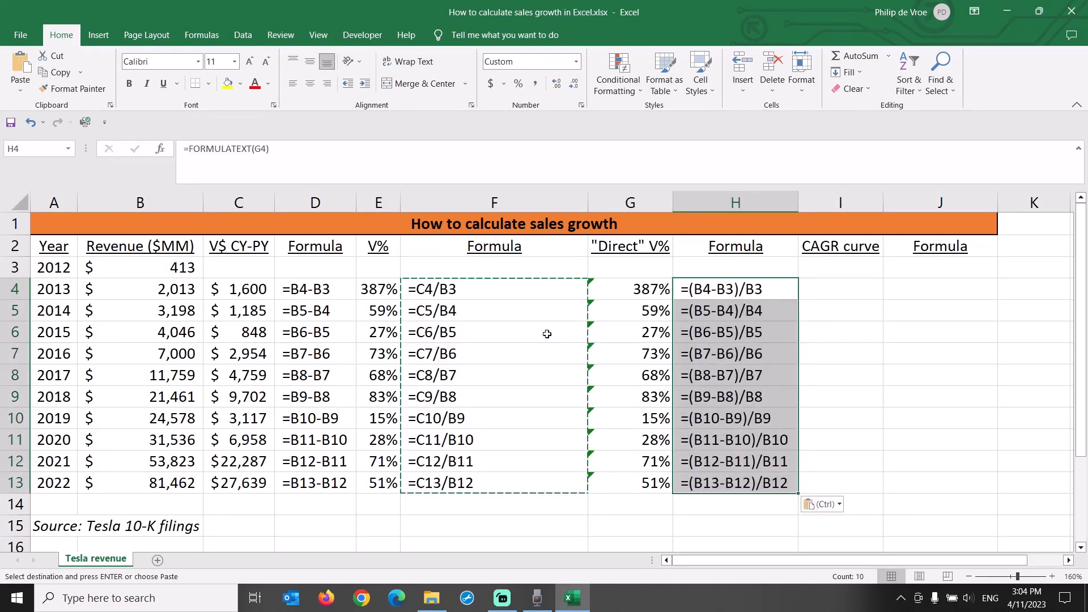
key(Escape)
Ignore the inconsistent-formula error flags on the "Direct" V% cells G4:G13
click(627, 293)
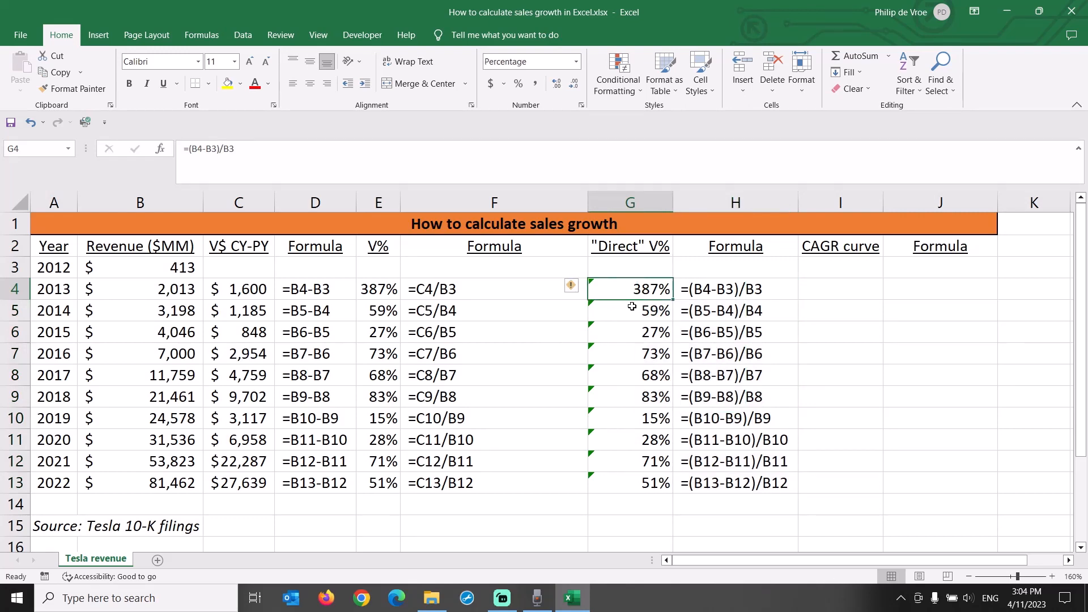
key(ctrl+shift+Down)
click(573, 286)
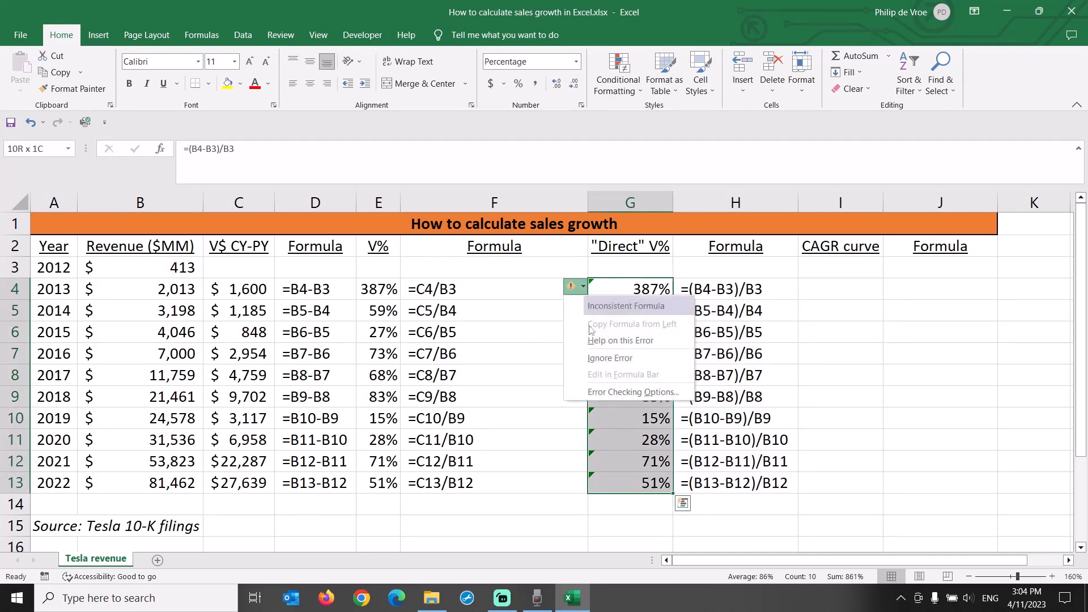
click(602, 358)
Trace the precedents of G4, G8 and G11 to inspect the direct growth formulas, and remove the tracing arrows
click(644, 290)
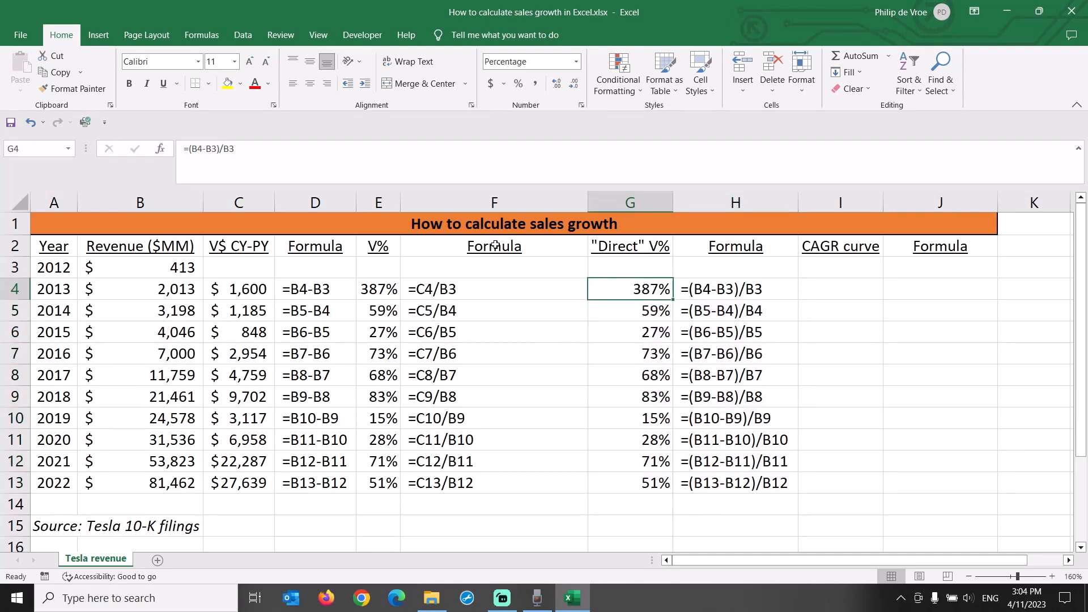
click(203, 36)
click(584, 56)
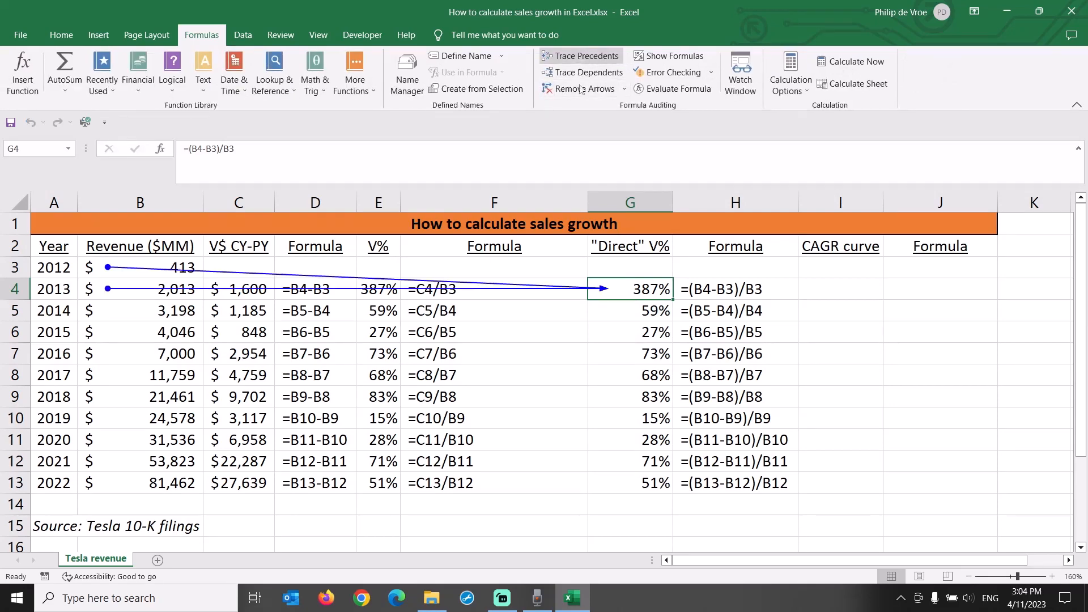
click(642, 376)
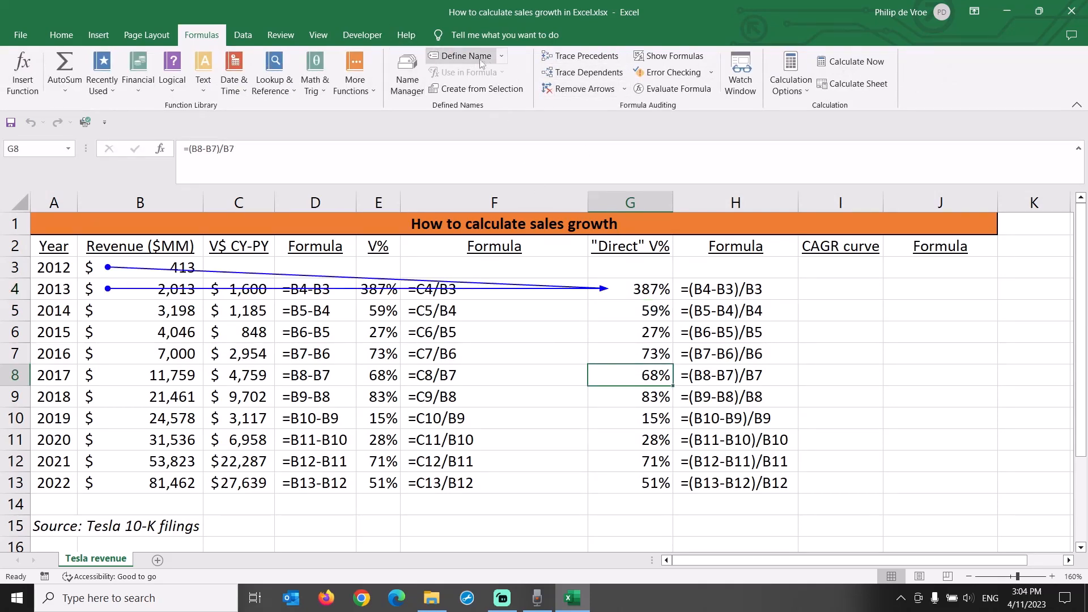
click(583, 55)
click(628, 440)
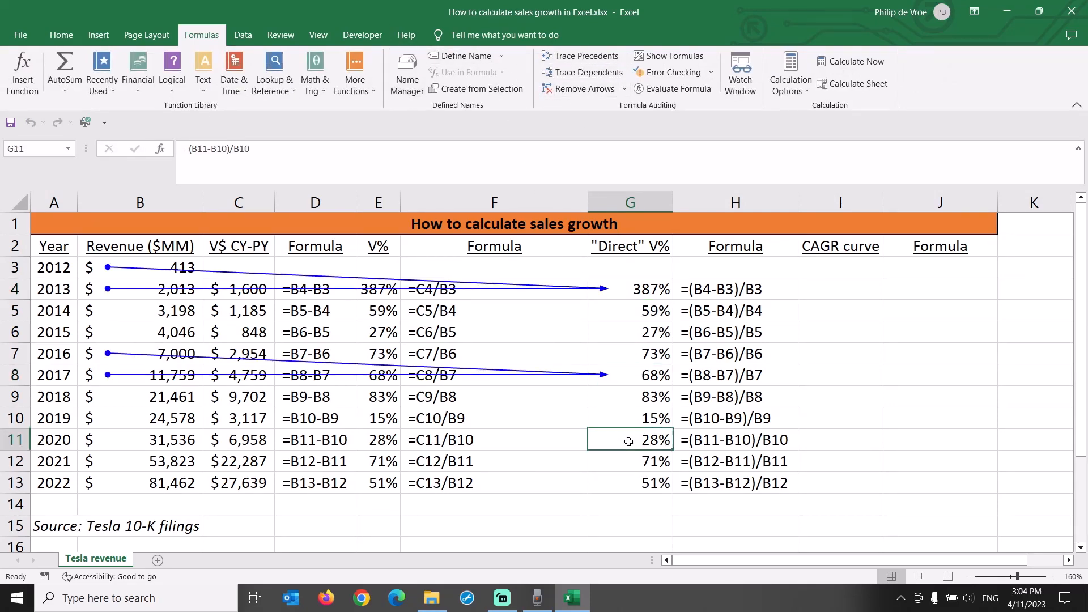
click(583, 57)
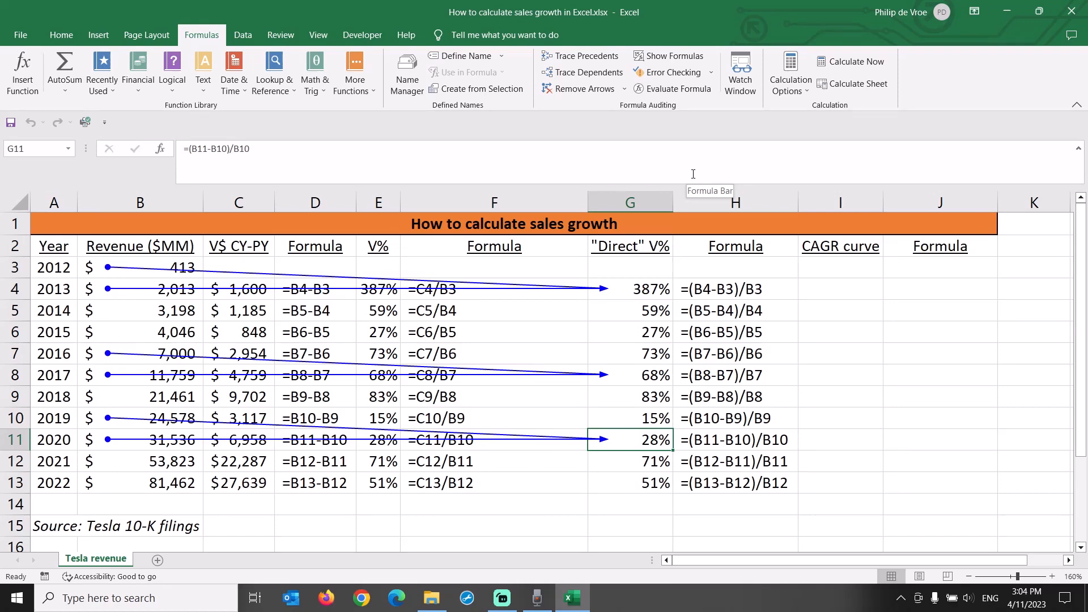
click(603, 91)
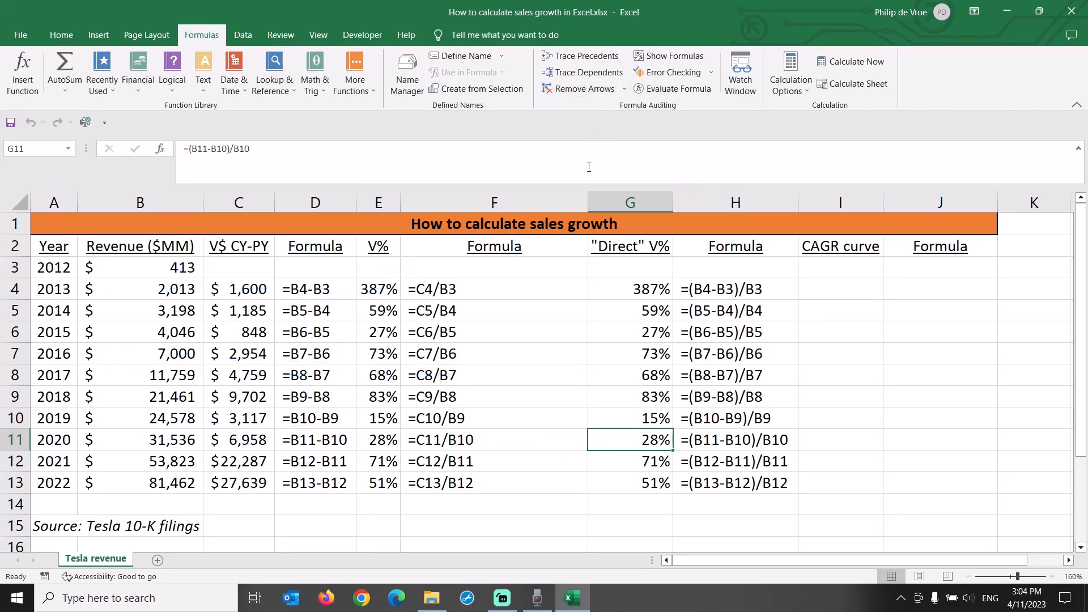
drag(378, 484, 377, 285)
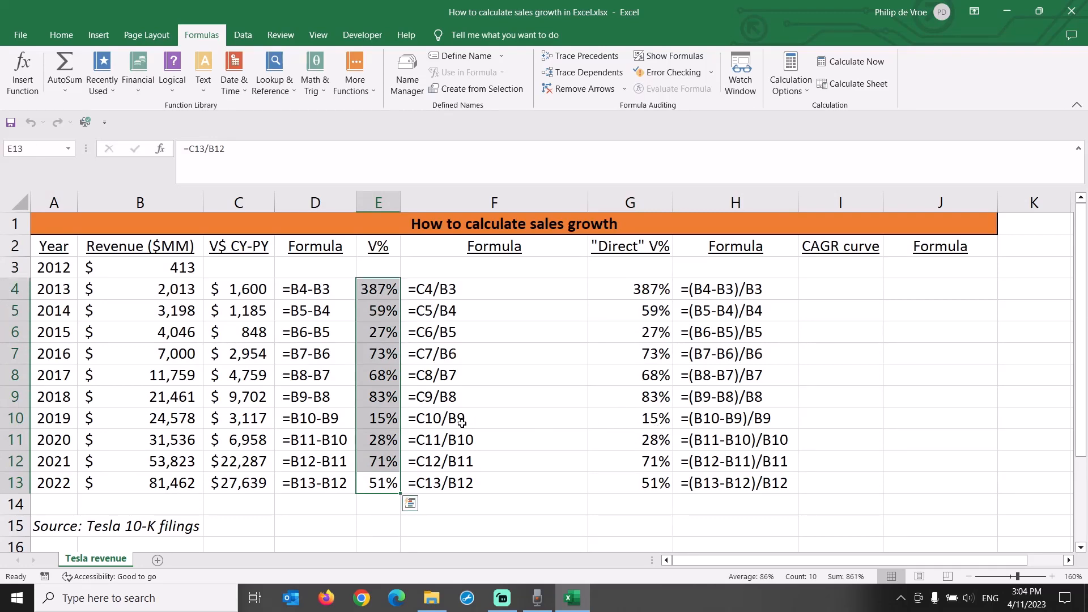
click(396, 418)
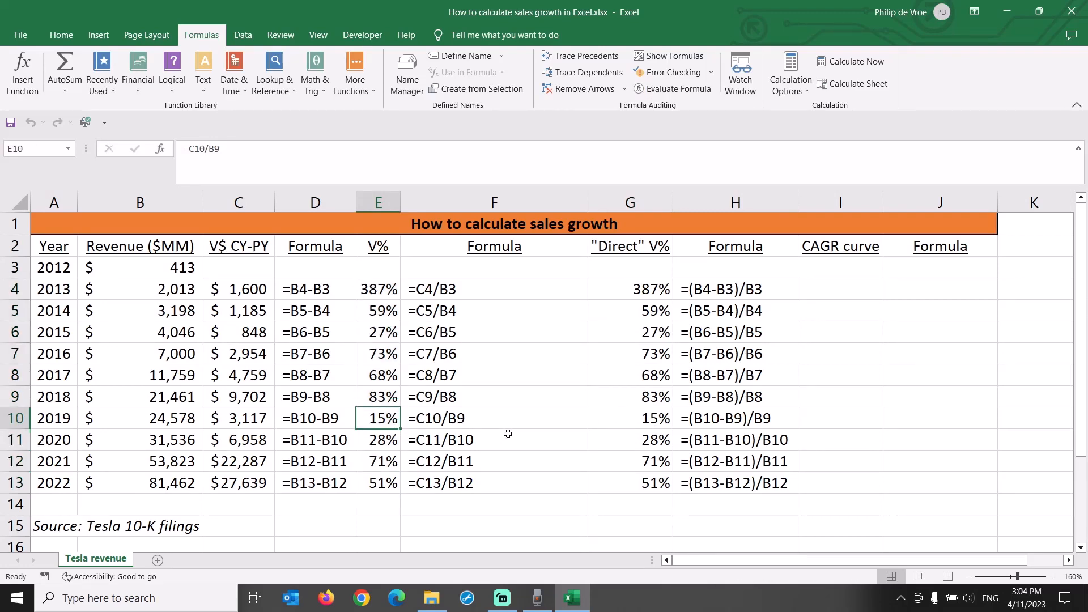
click(388, 290)
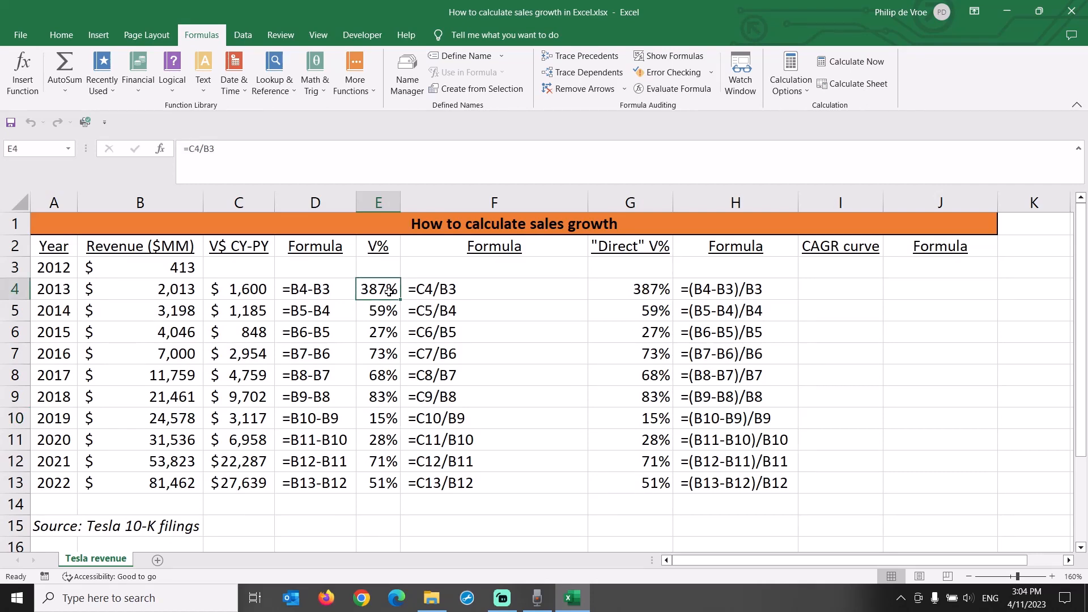
drag(389, 291, 393, 480)
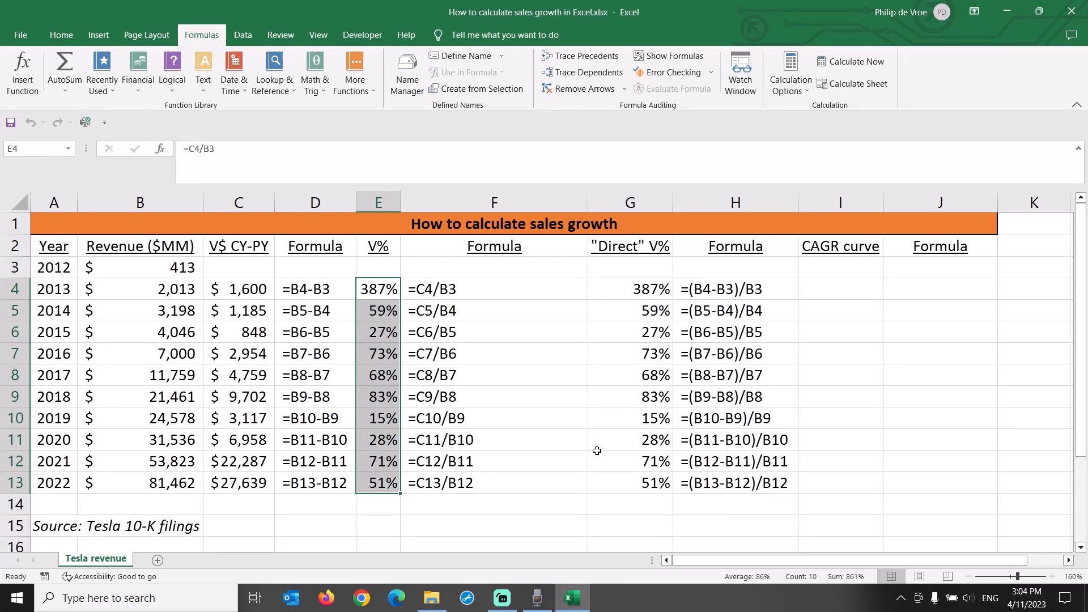
Enter the label "AAGR:" in D14, below the formulas for the dollar growth
click(333, 506)
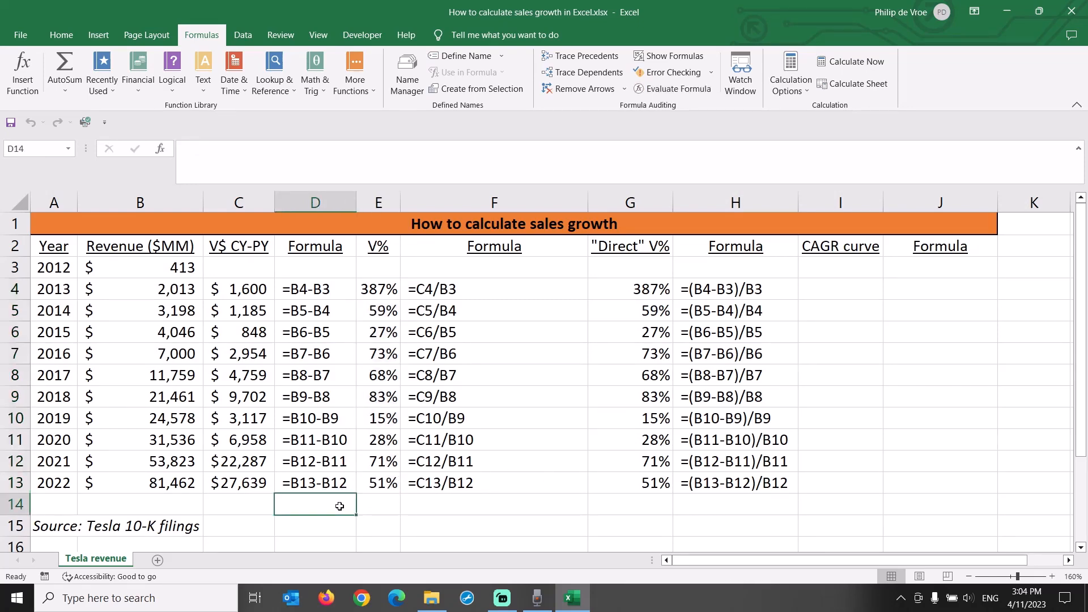
text(AAGR)
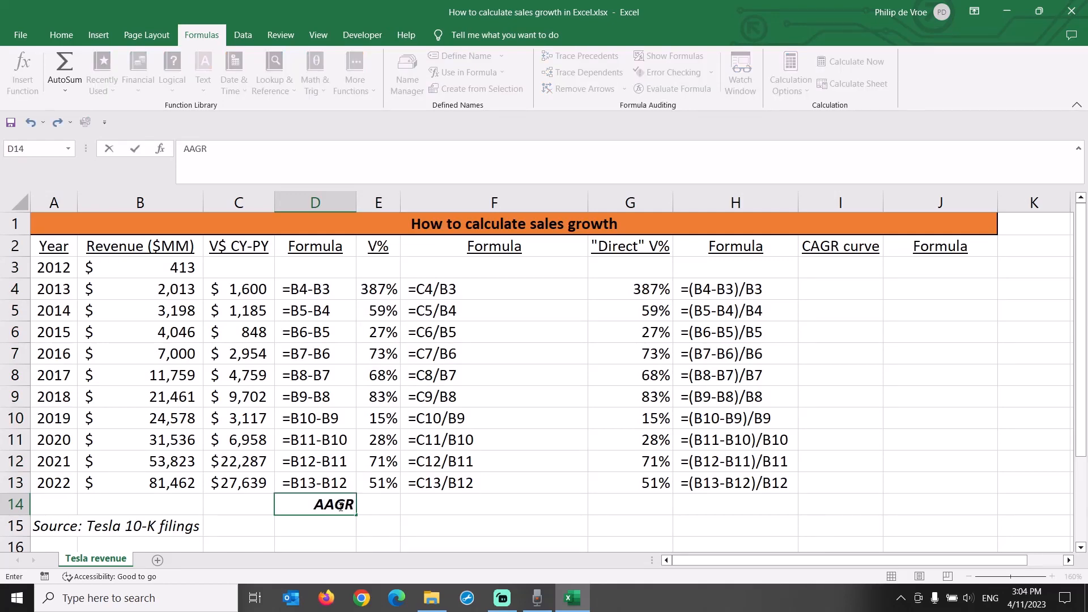
text(:)
key(Tab)
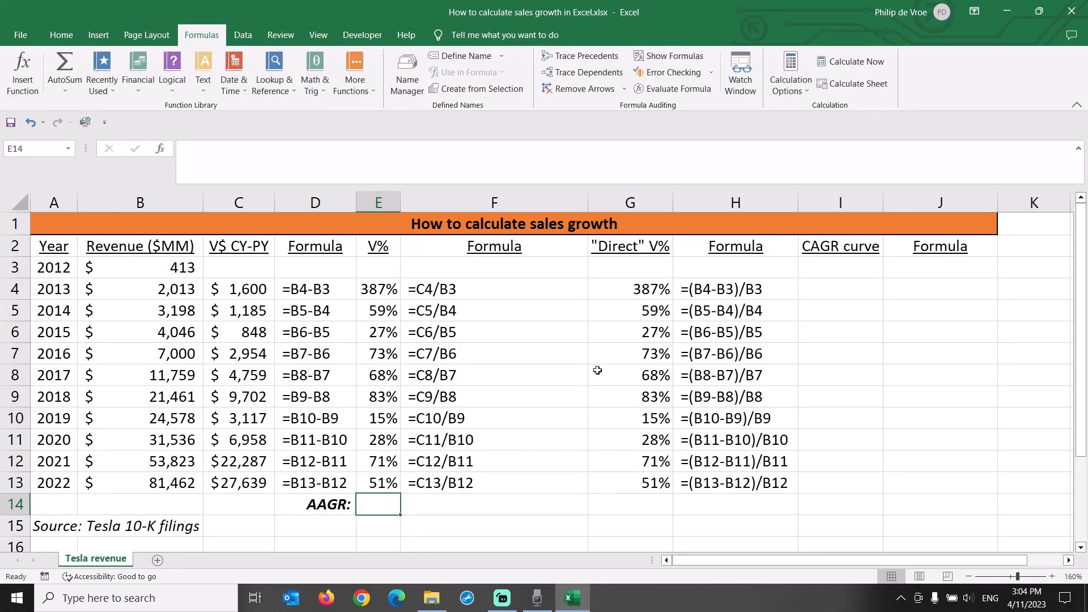
Calculate the average annual growth rate in E14 with the formula =AVERAGE(E4:E13)
click(67, 38)
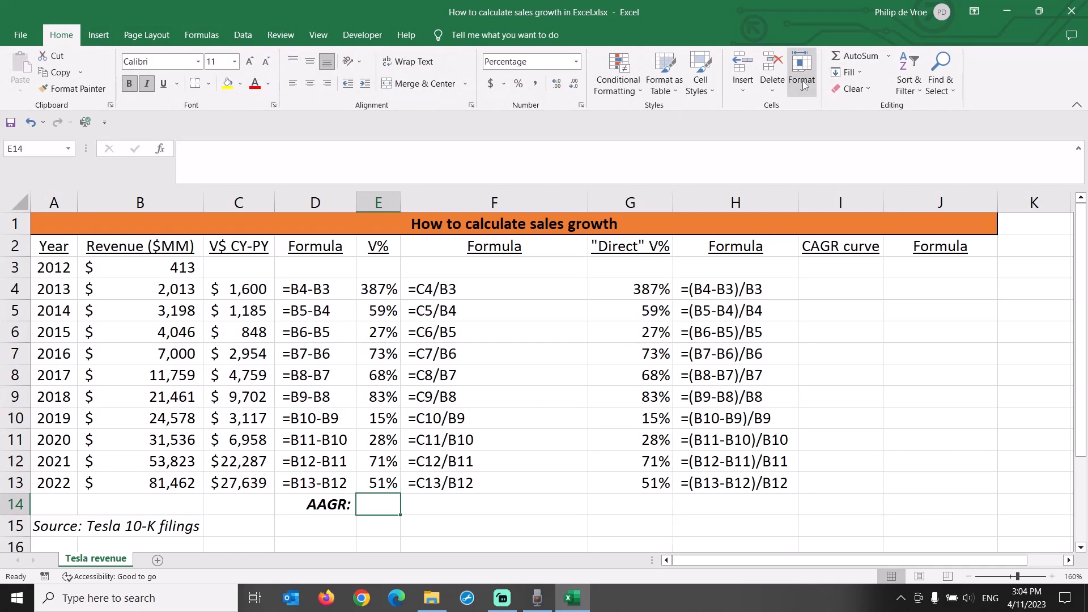
click(888, 55)
click(886, 90)
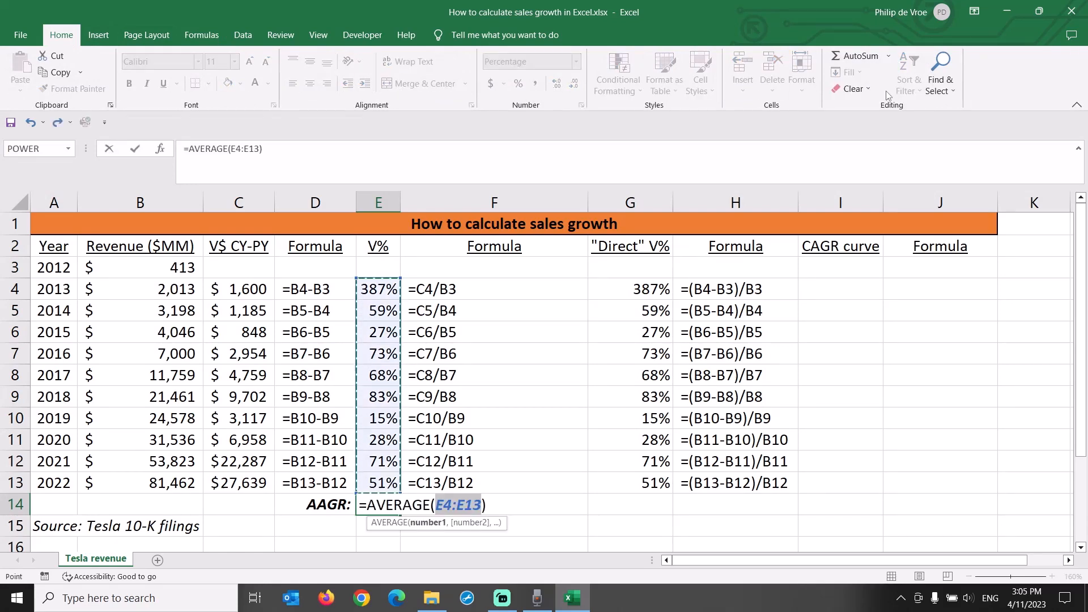
key(Return)
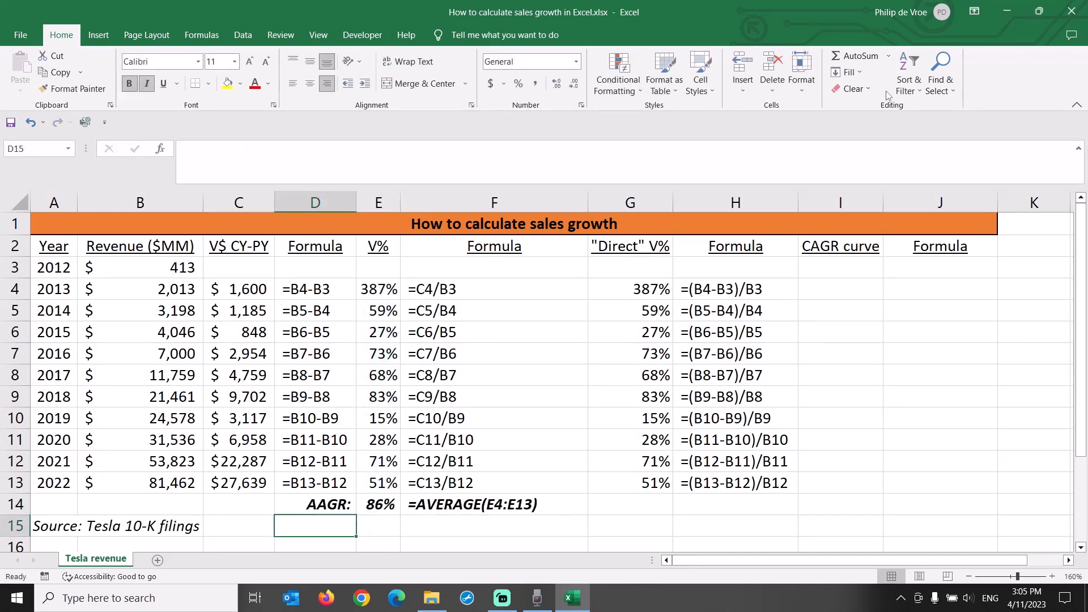
key(Up)
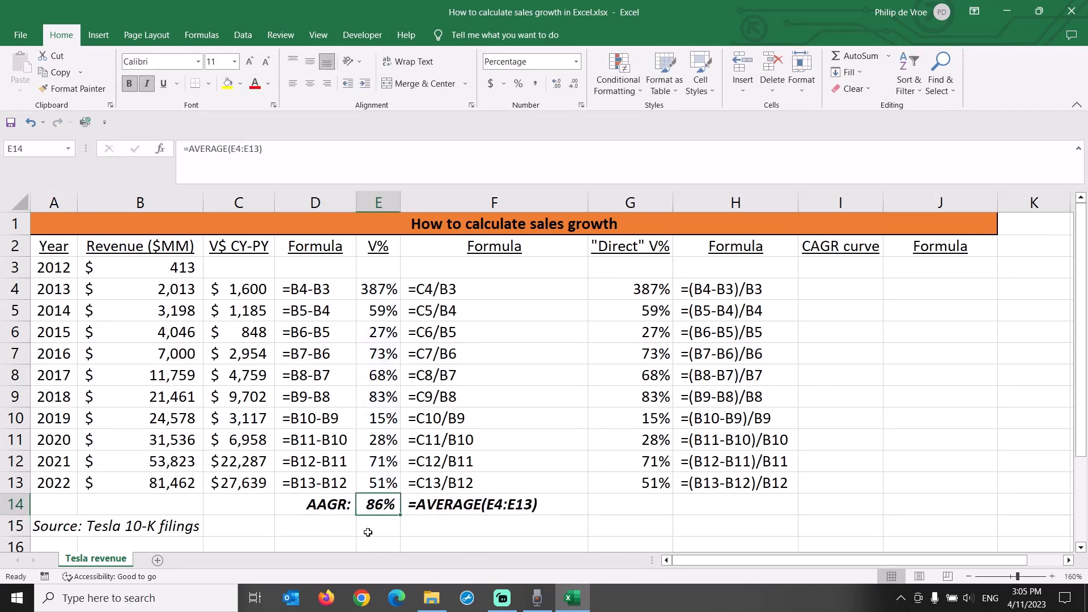
Enter the label "CAGR:" in D15, below the AAGR label
click(334, 527)
text(CAR)
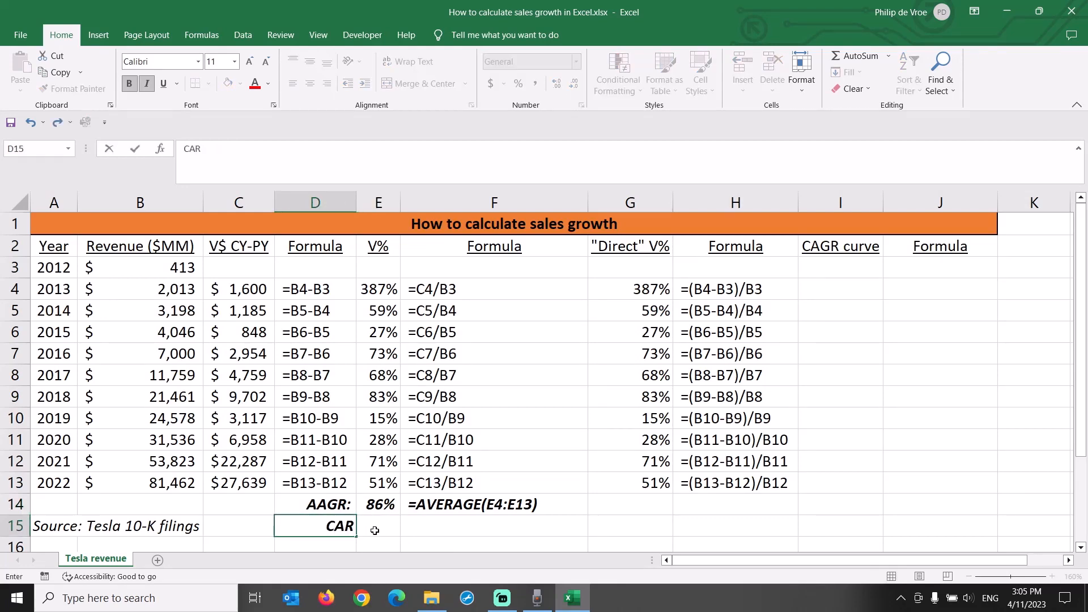
key(BackSpace)
text(GR:)
click(374, 531)
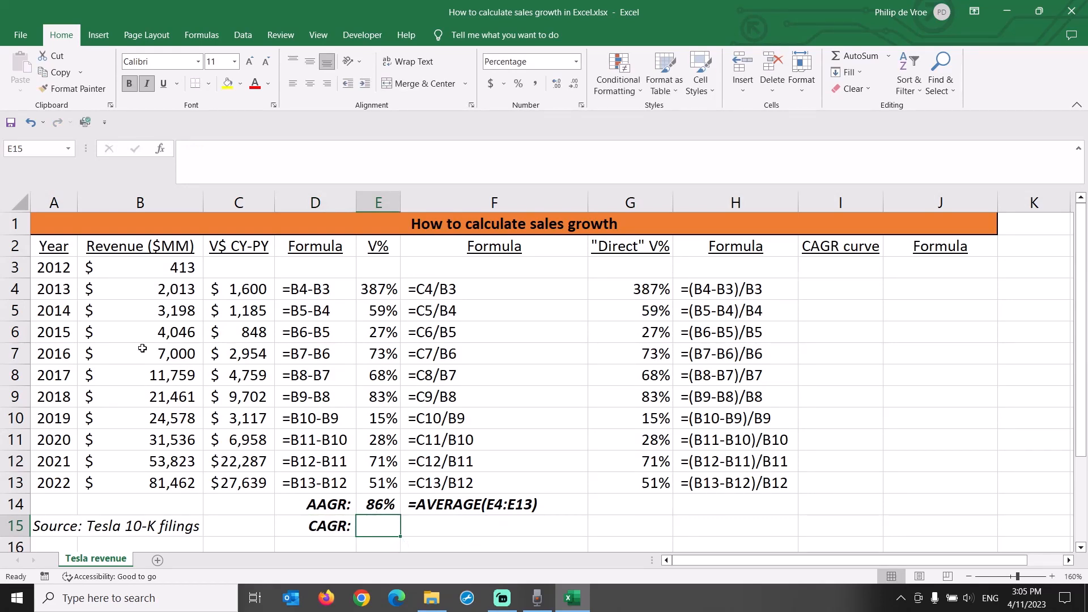
drag(60, 276, 127, 268)
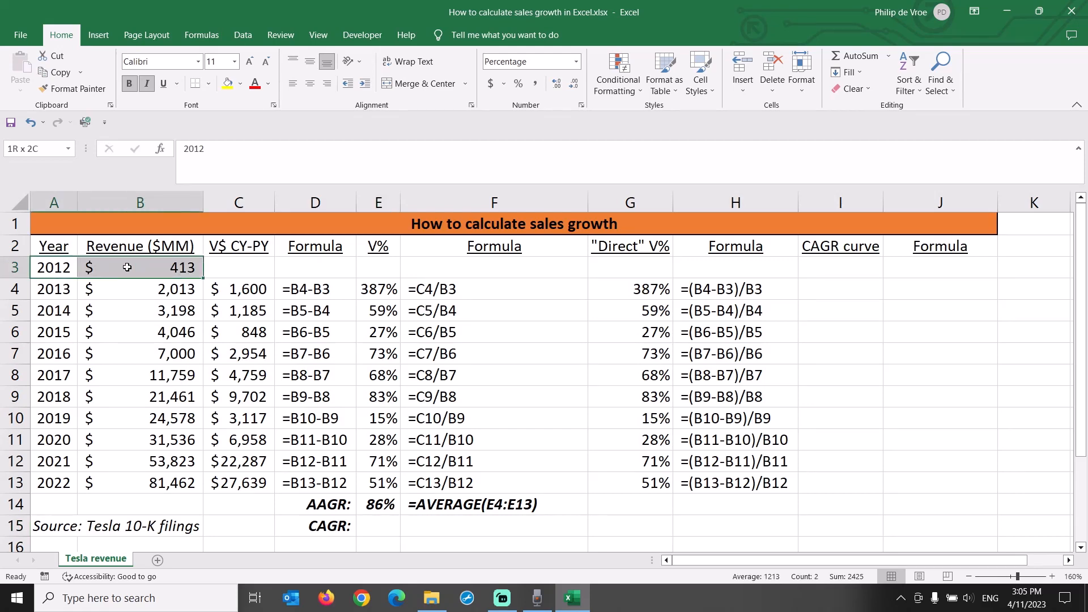
drag(55, 482, 138, 480)
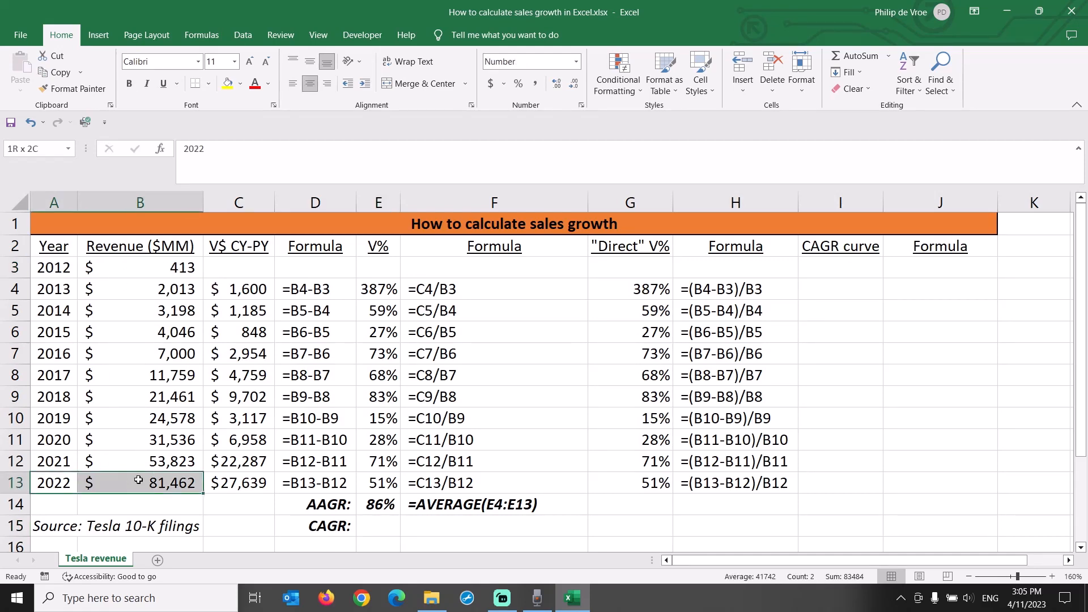
Search the function library for "power" and insert the POWER function in E15, next to the CAGR label
click(373, 528)
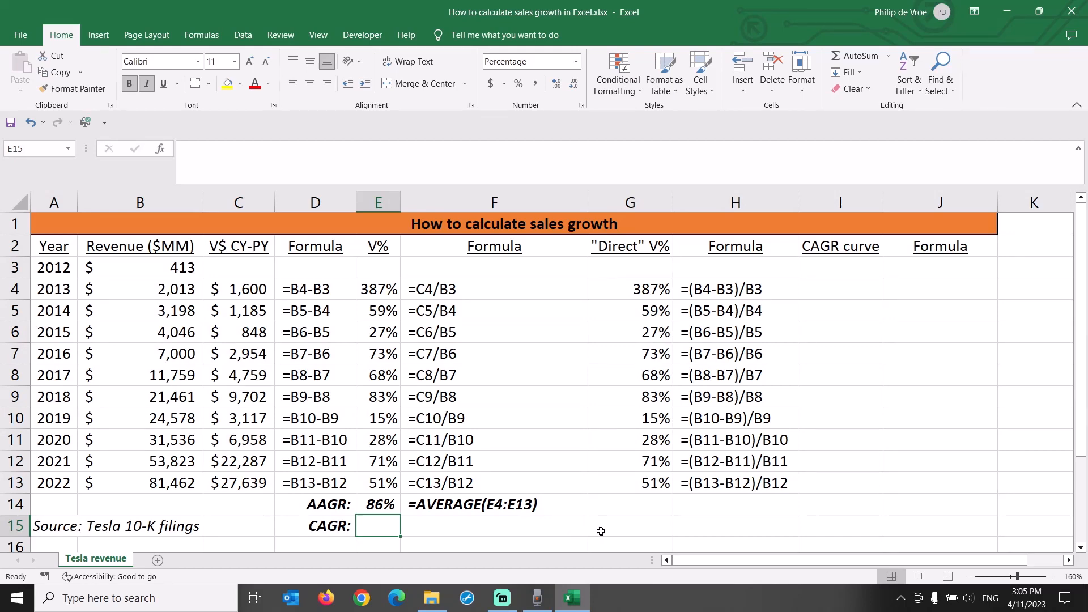
click(888, 56)
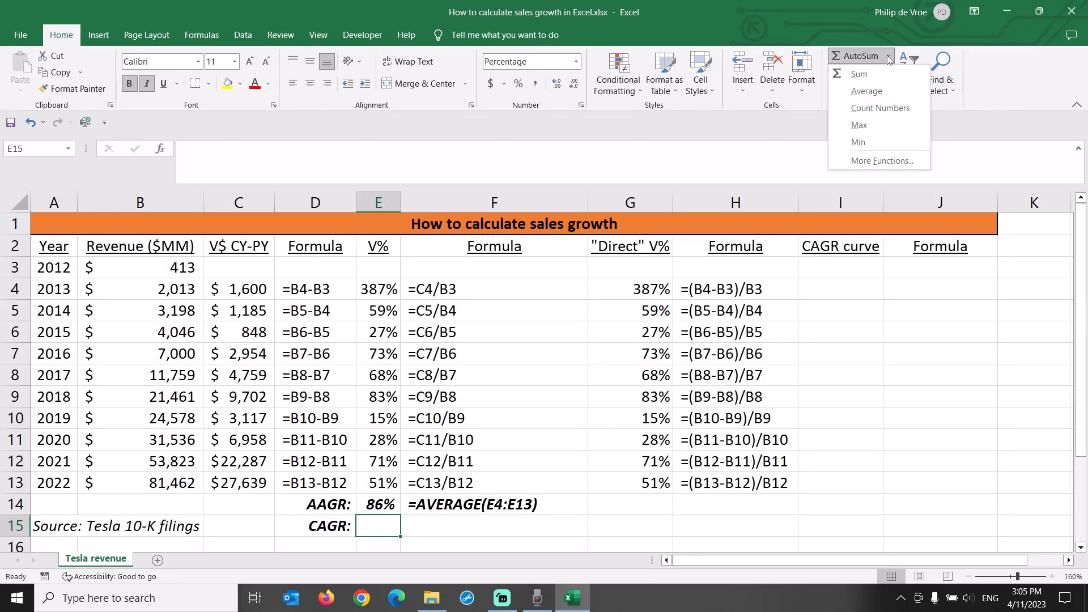
click(880, 161)
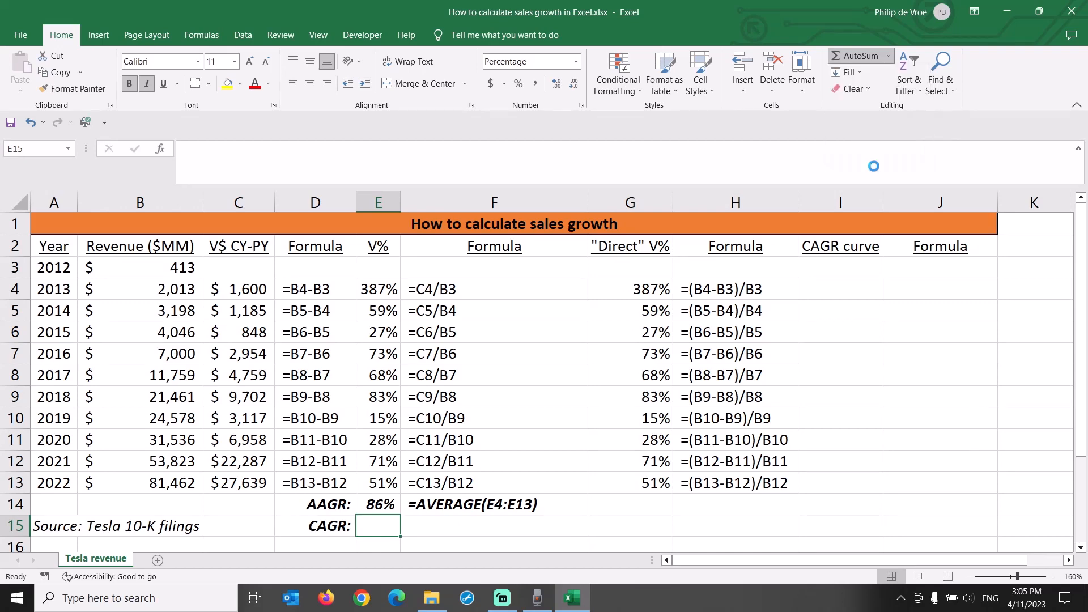
text(power)
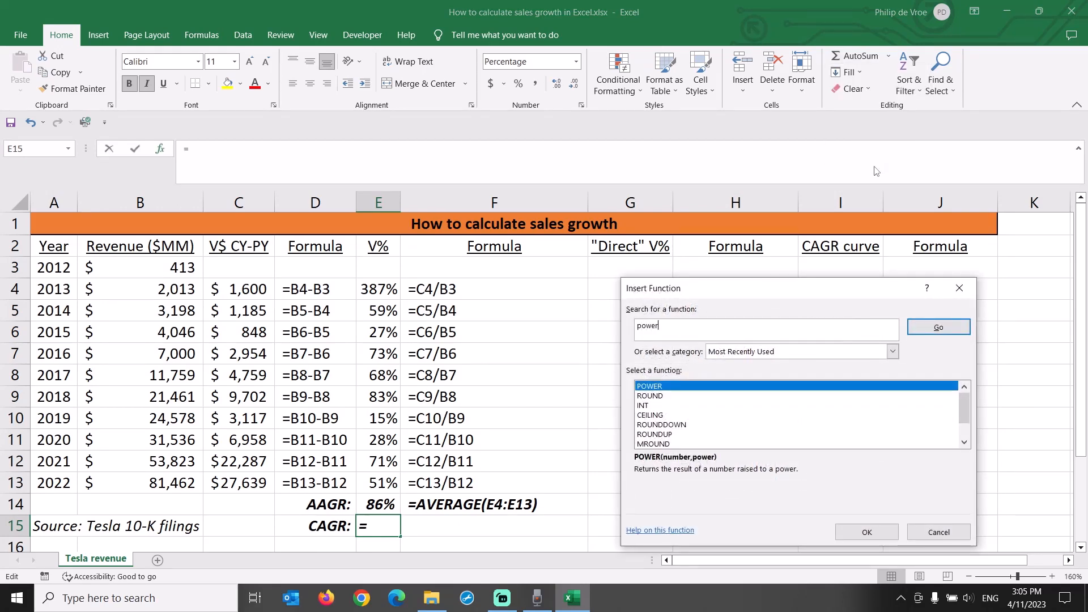
key(Return)
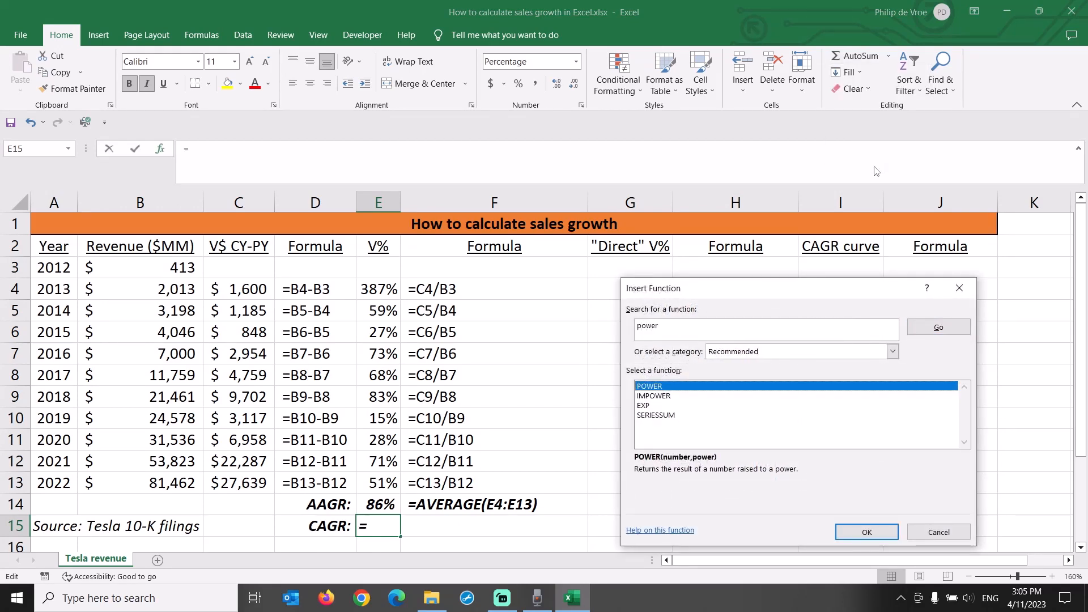
click(865, 532)
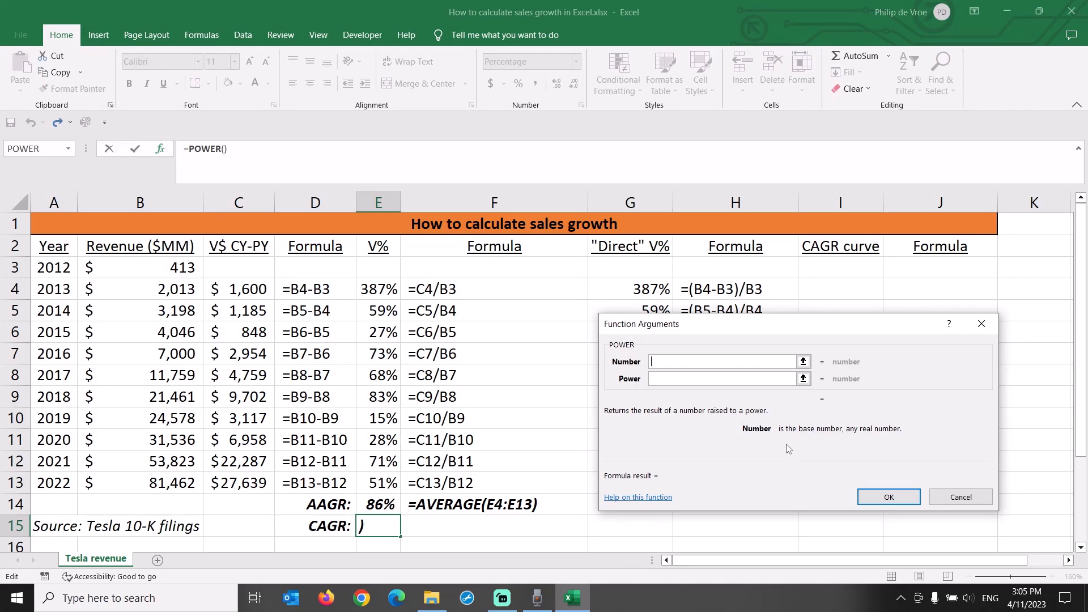
Set the POWER arguments to number B13/B3 and power 1/10, and accept the function in E15
text(B13)
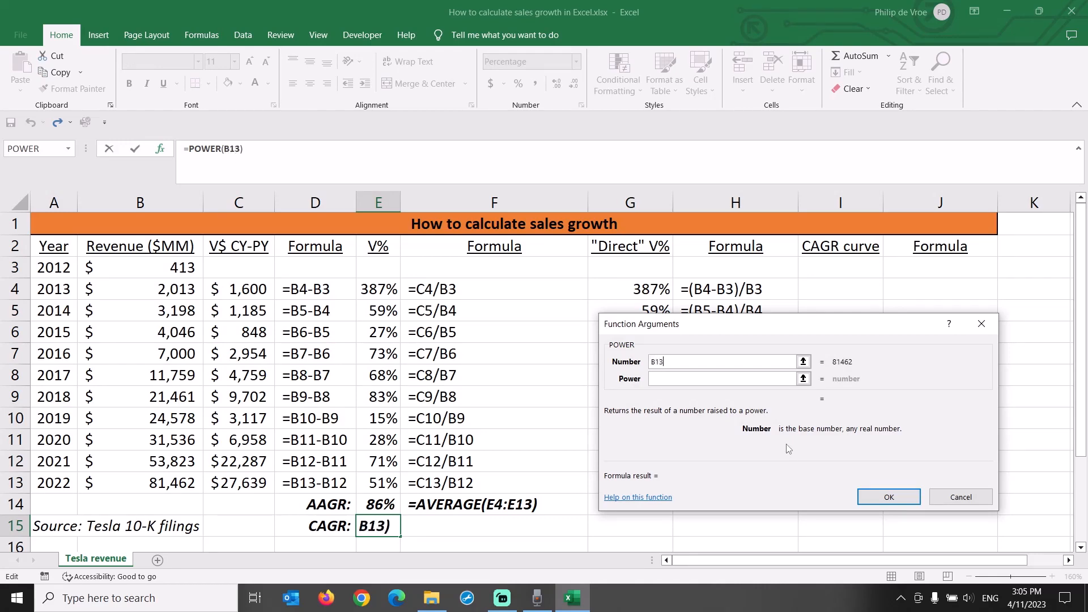
text(/B3)
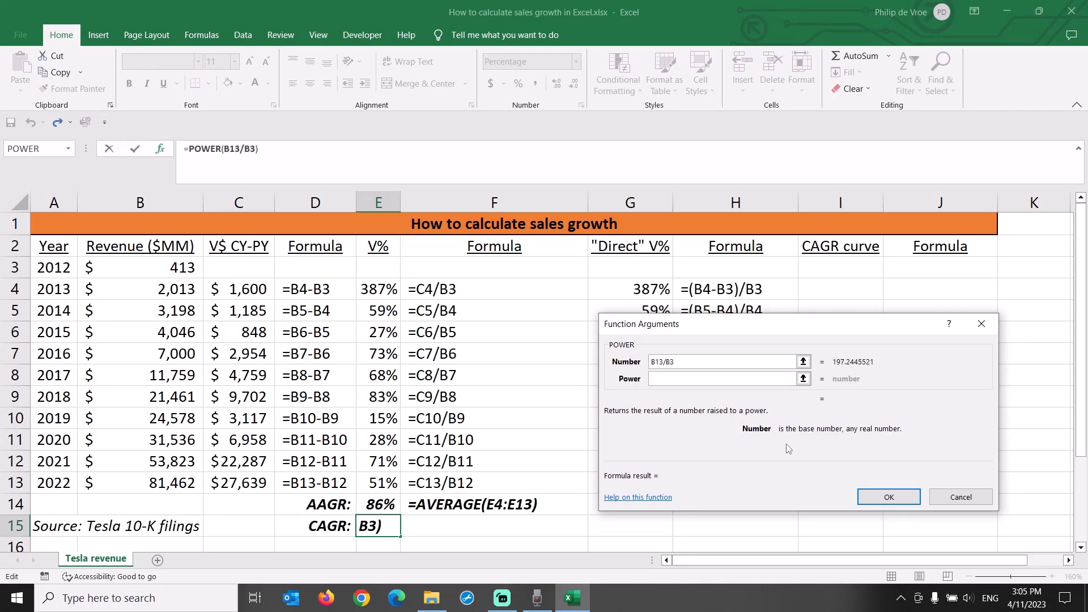
key(Tab)
text(1)
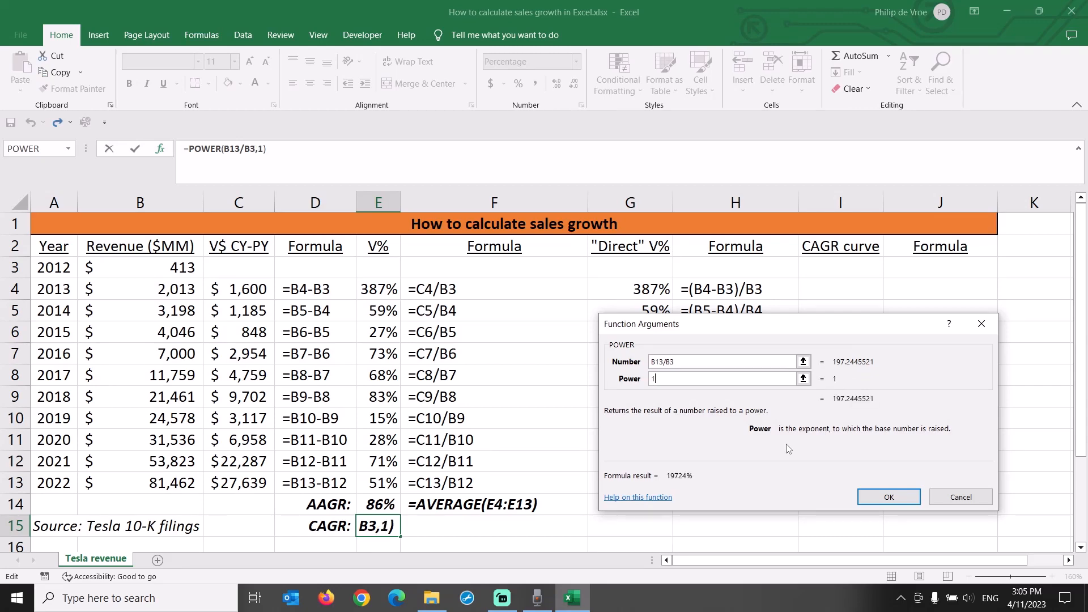
text(/10)
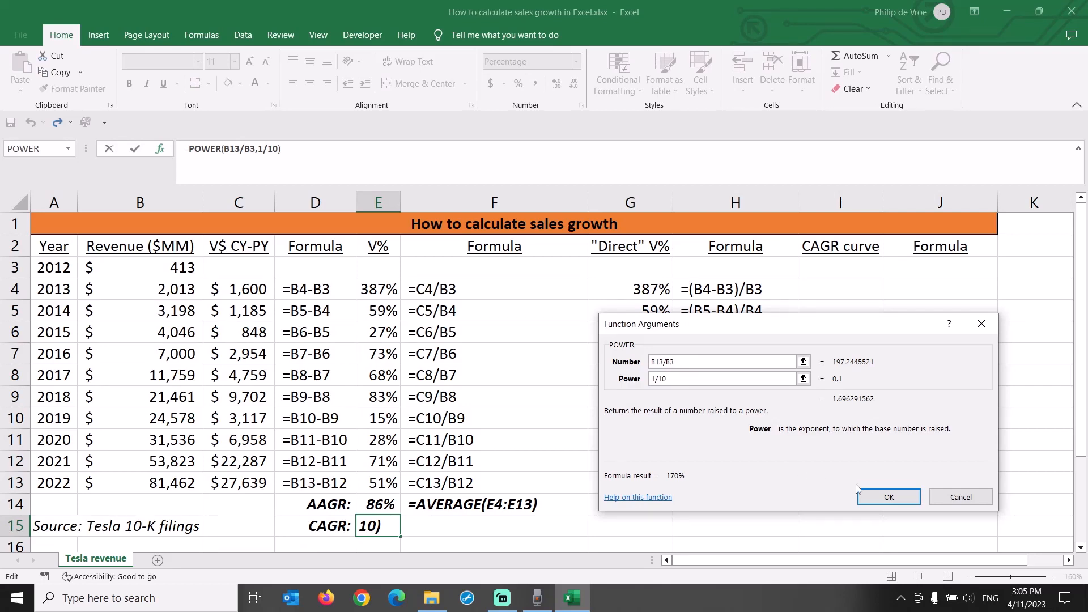
click(885, 499)
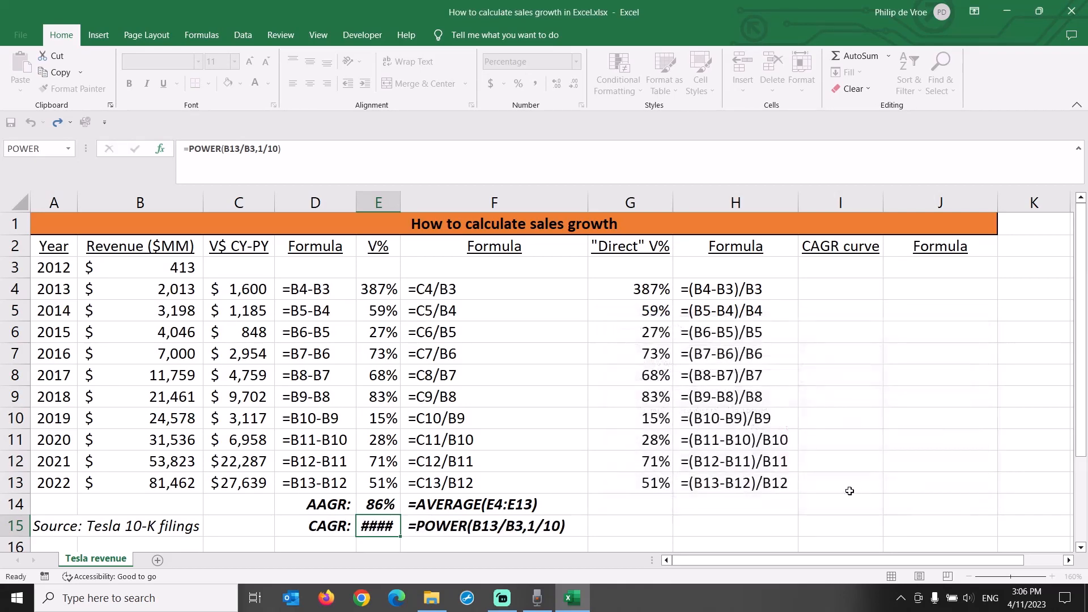
Subtract 1 in the CAGR formula in E15 so it reads =POWER(B13/B3,1/10)-1
click(376, 147)
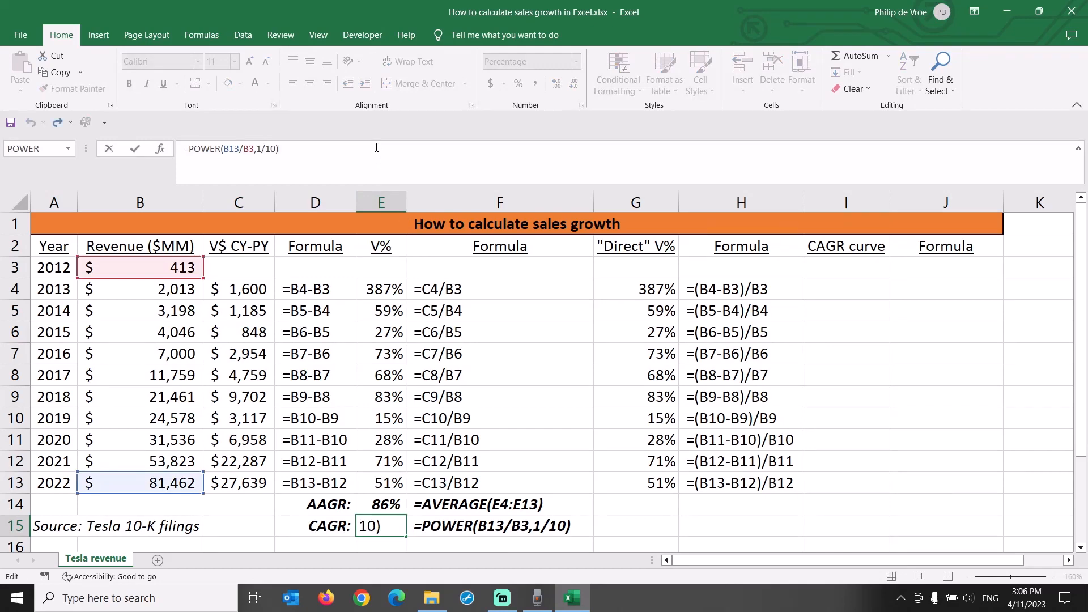
text(-1)
key(Tab)
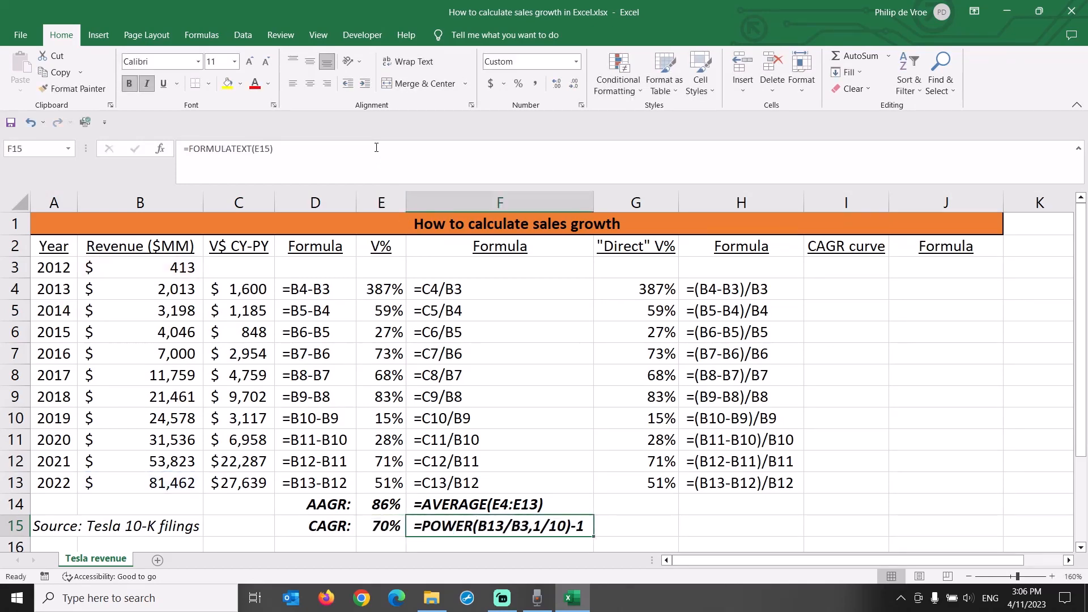
key(Left)
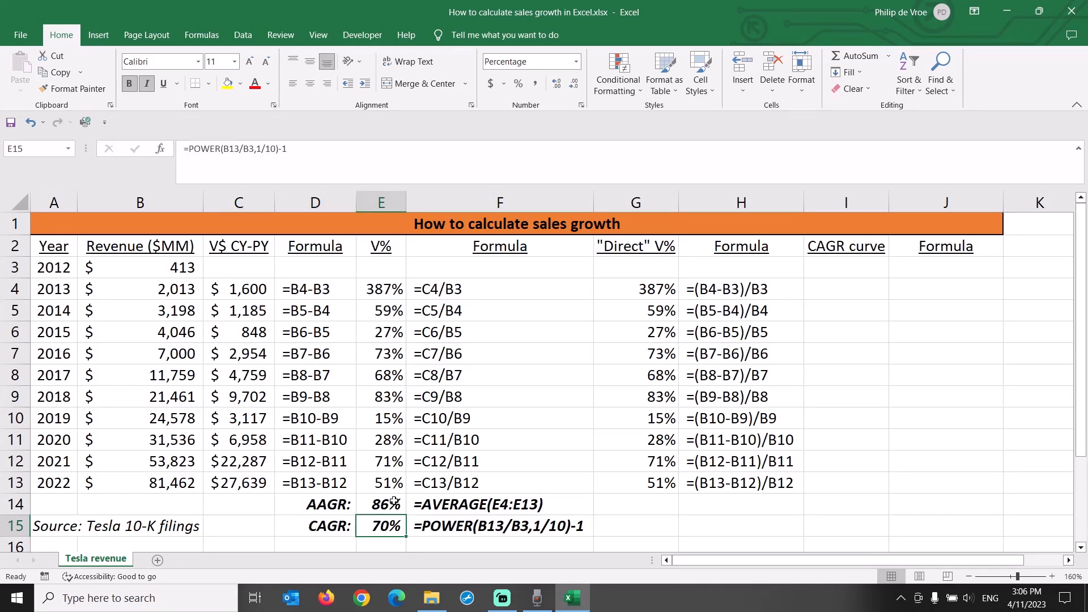
drag(393, 501, 380, 526)
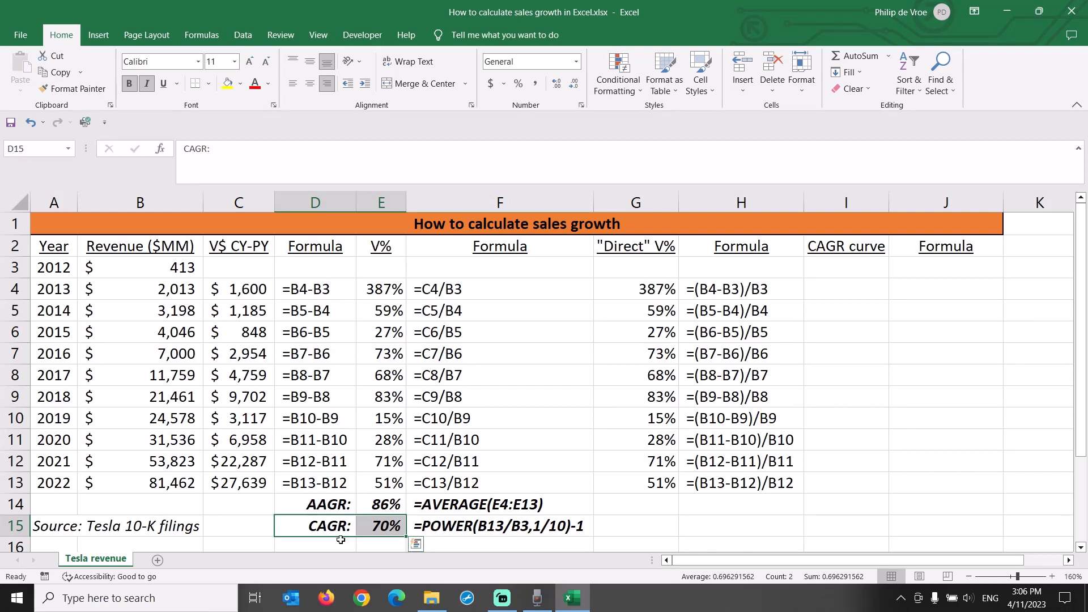
Fill the 2013 growth percentage in E4 with yellow, and select E5:E13 to check the average of the other years
click(385, 287)
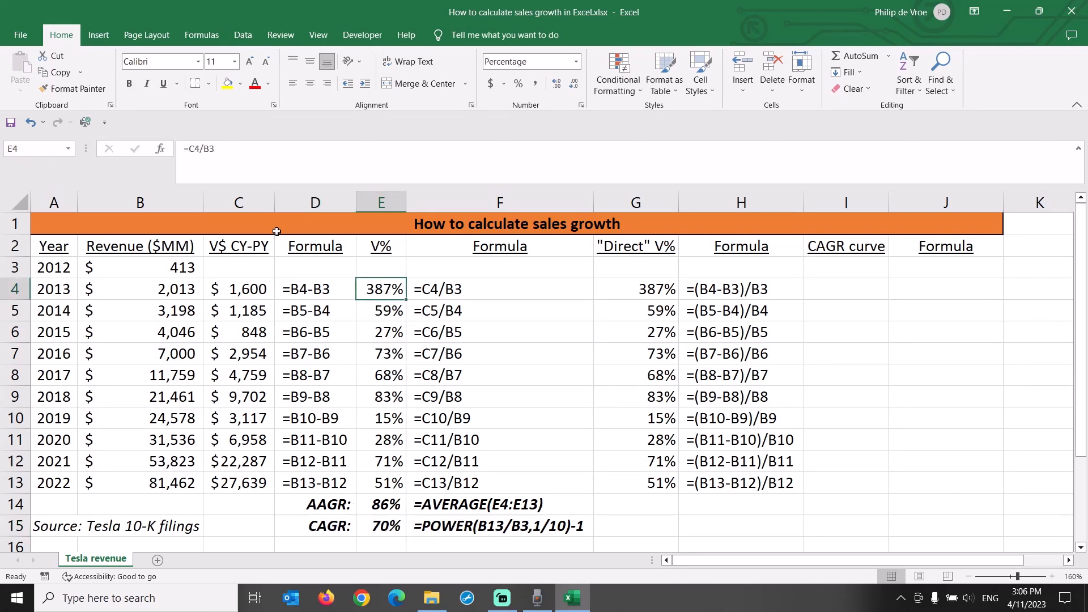
click(227, 83)
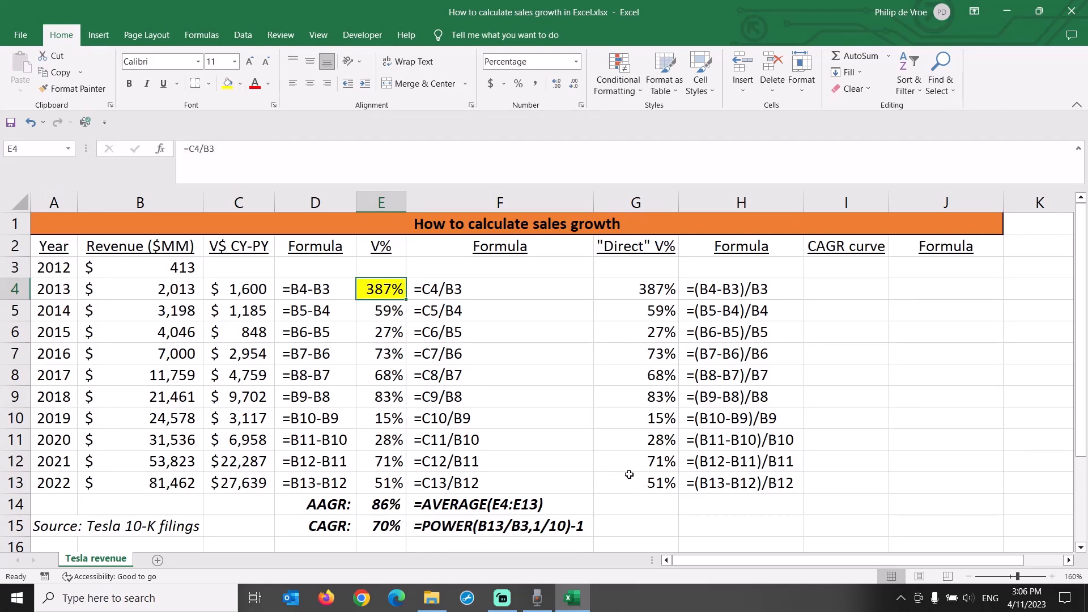
drag(394, 310, 391, 482)
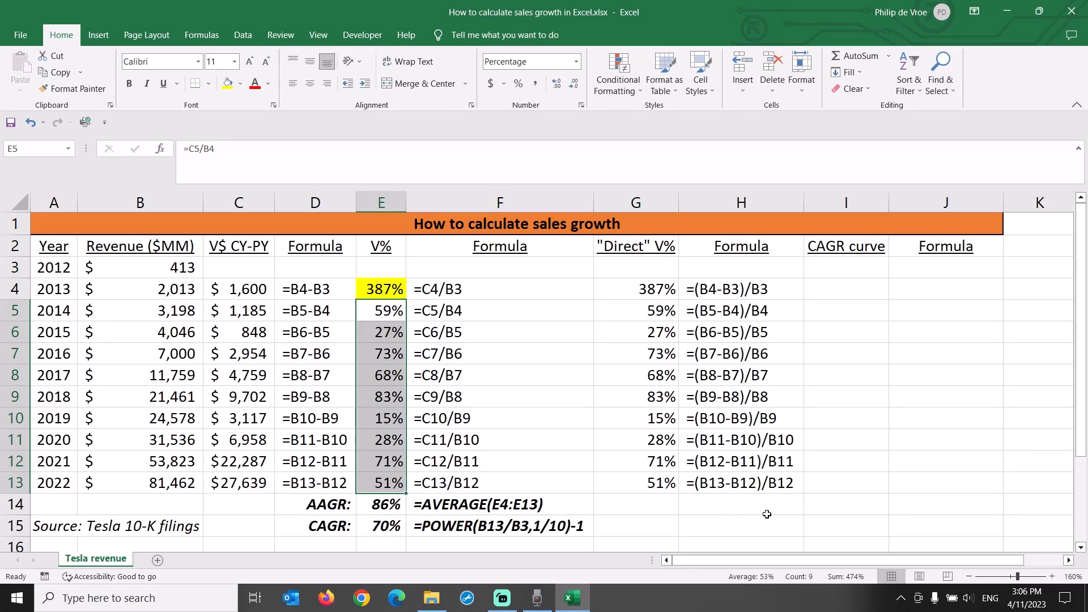
Calculate the first CAGR curve value in I4 with the formula =B3*(1+E15)
click(836, 283)
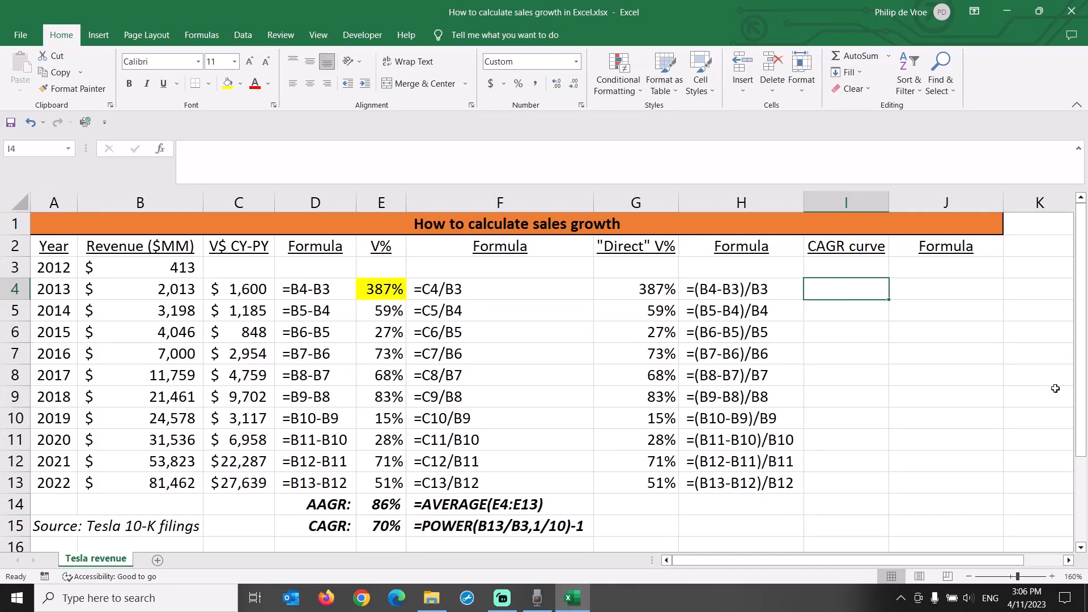
text(=)
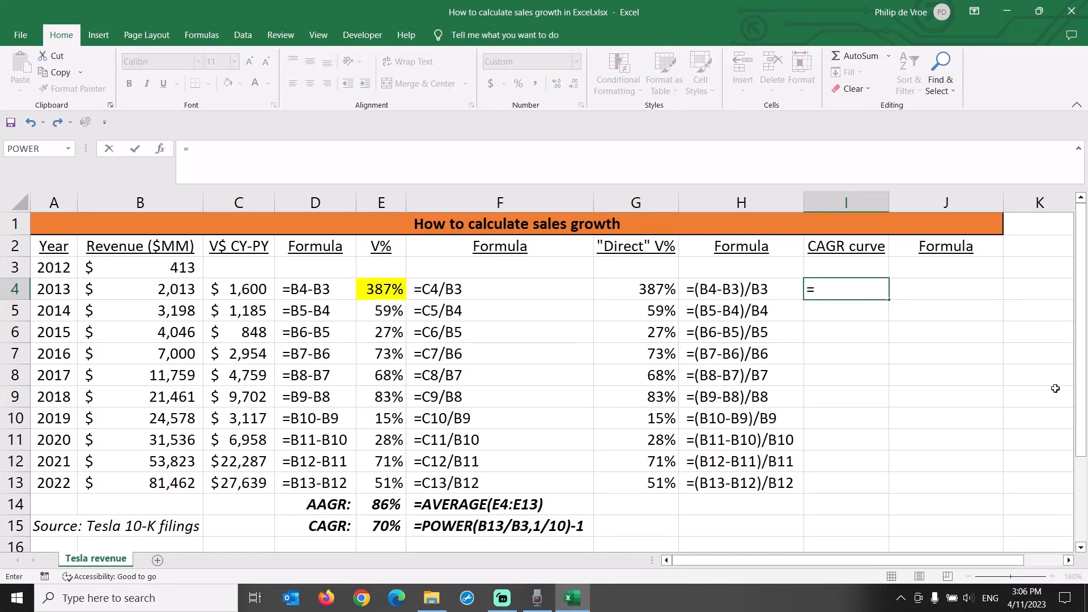
click(195, 266)
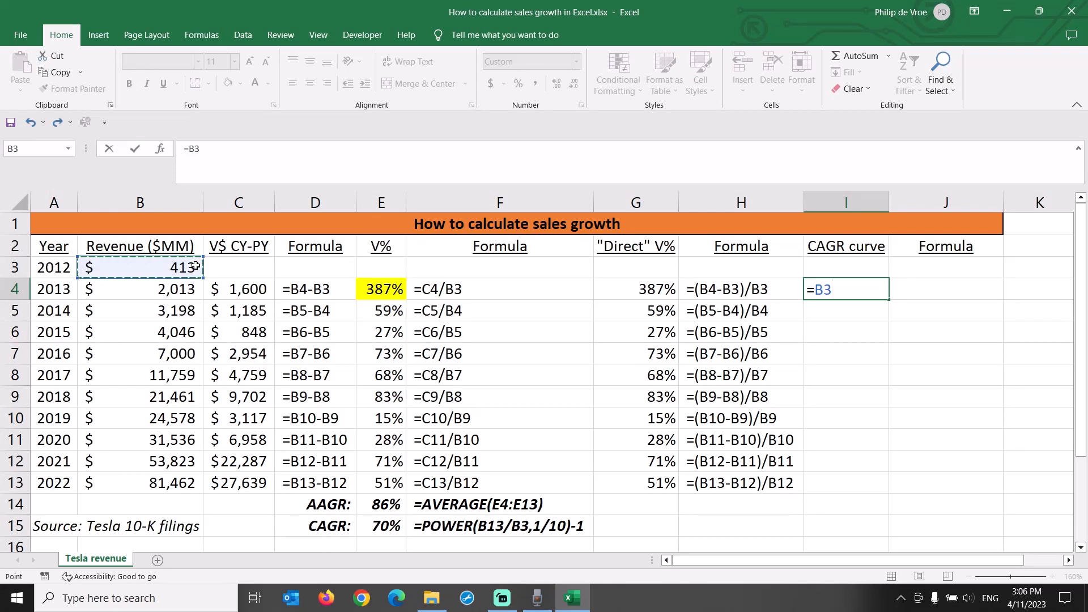
text(*(1)
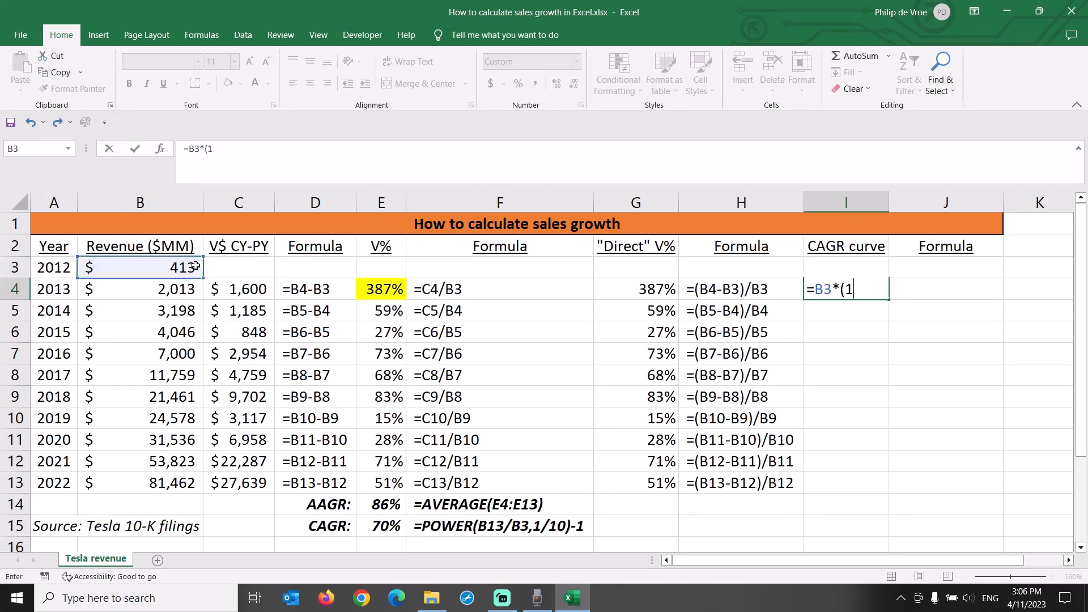
text(+e15))
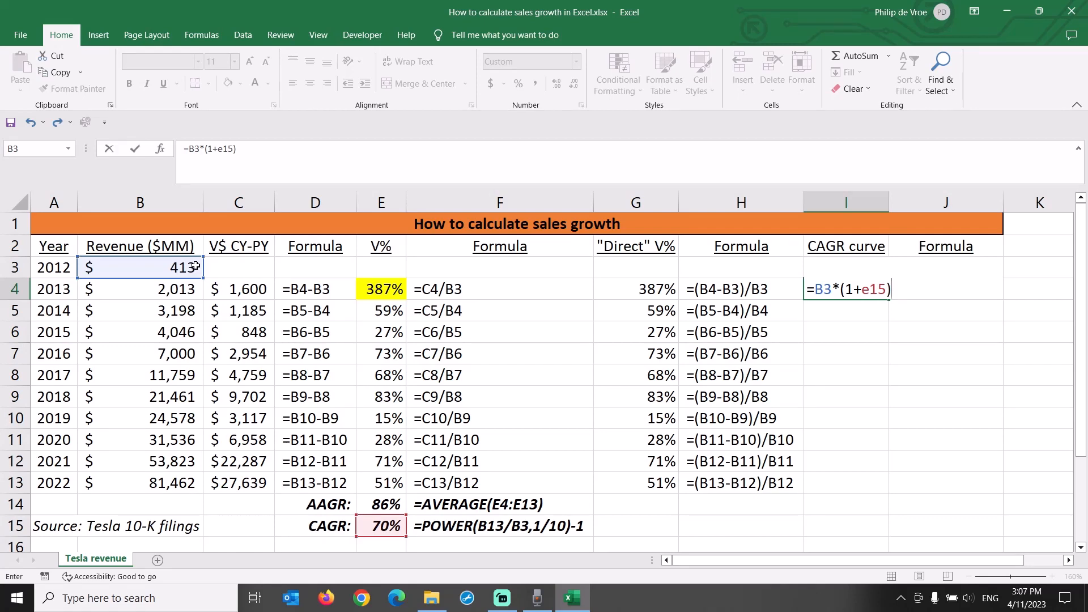
key(Return)
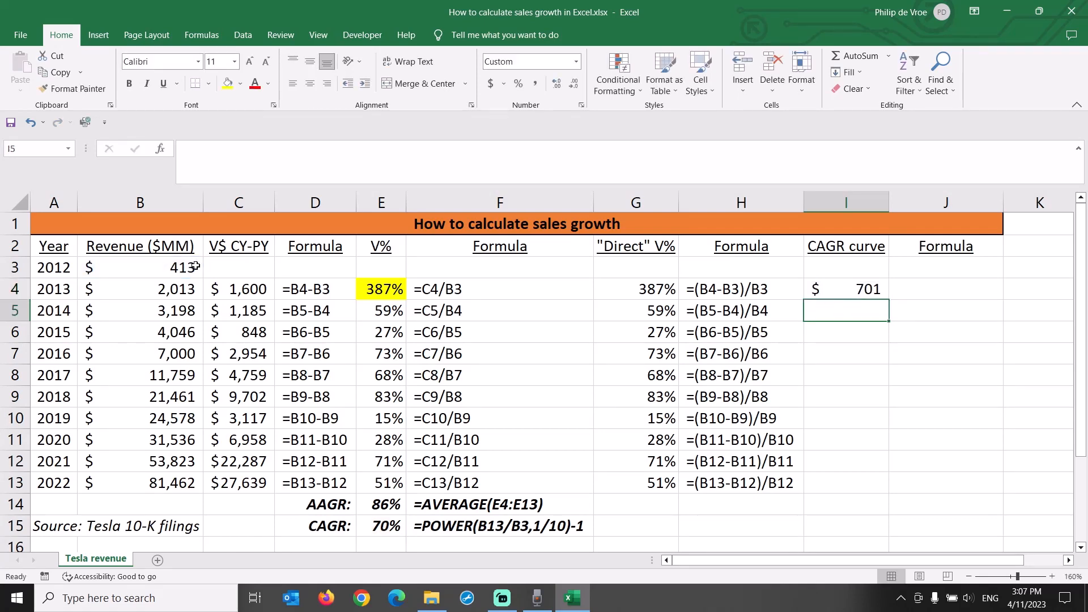
Calculate the 2014 CAGR curve value in I5 with the formula =I4*(1+E$15), keeping the rate's row fixed
text(=)
key(Up)
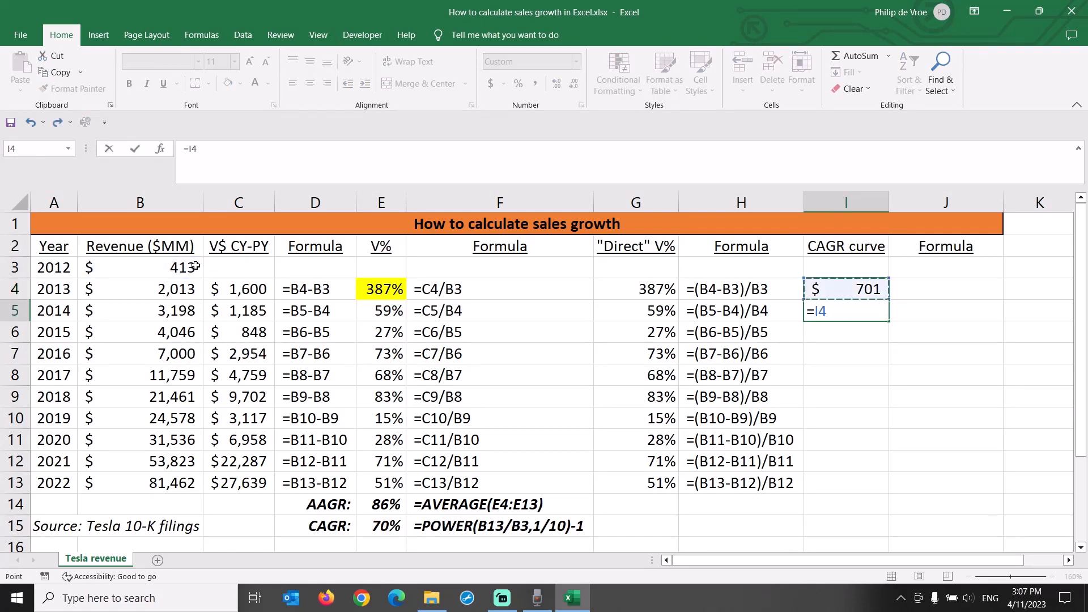
text(*()
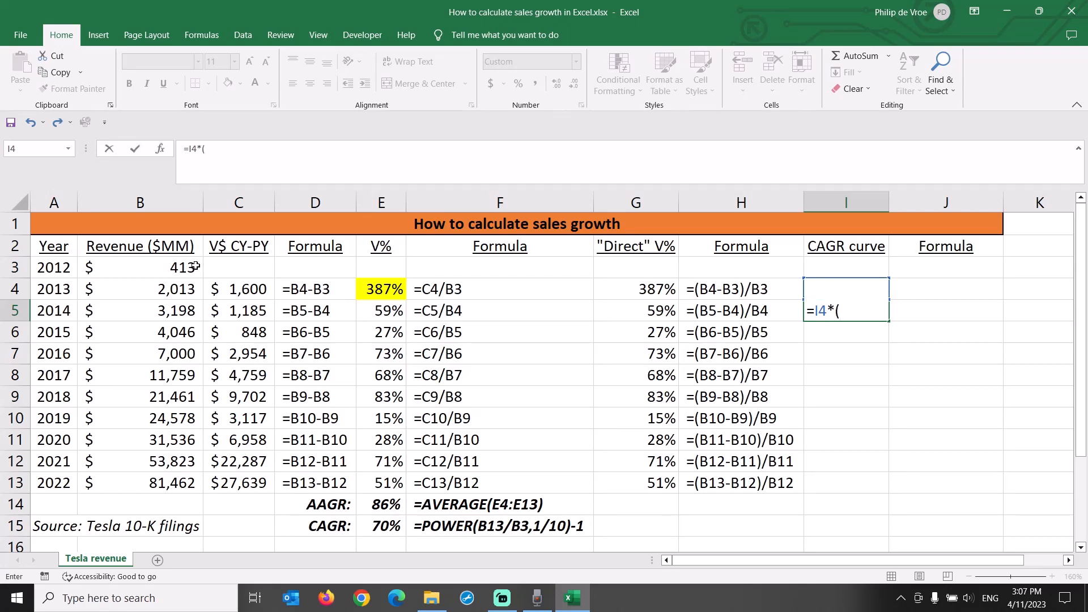
text(1+e$1)
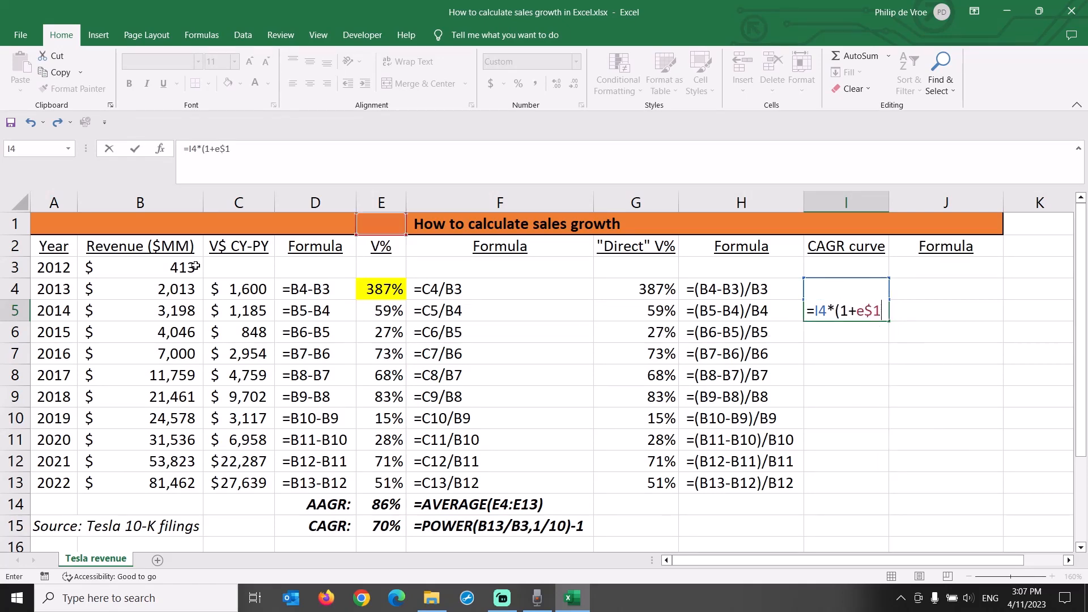
text(5))
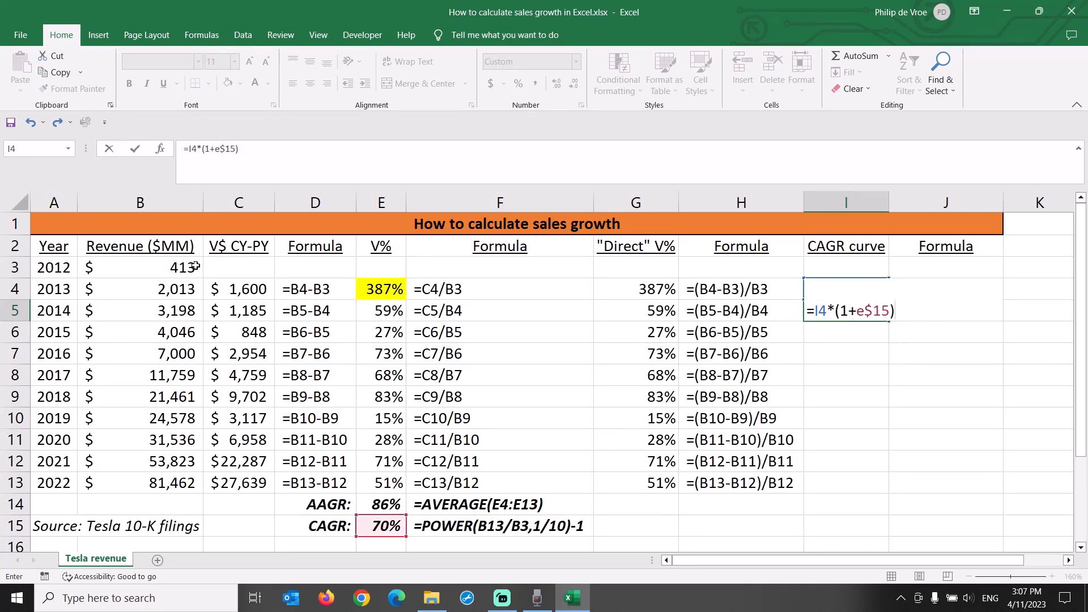
key(Return)
key(Up)
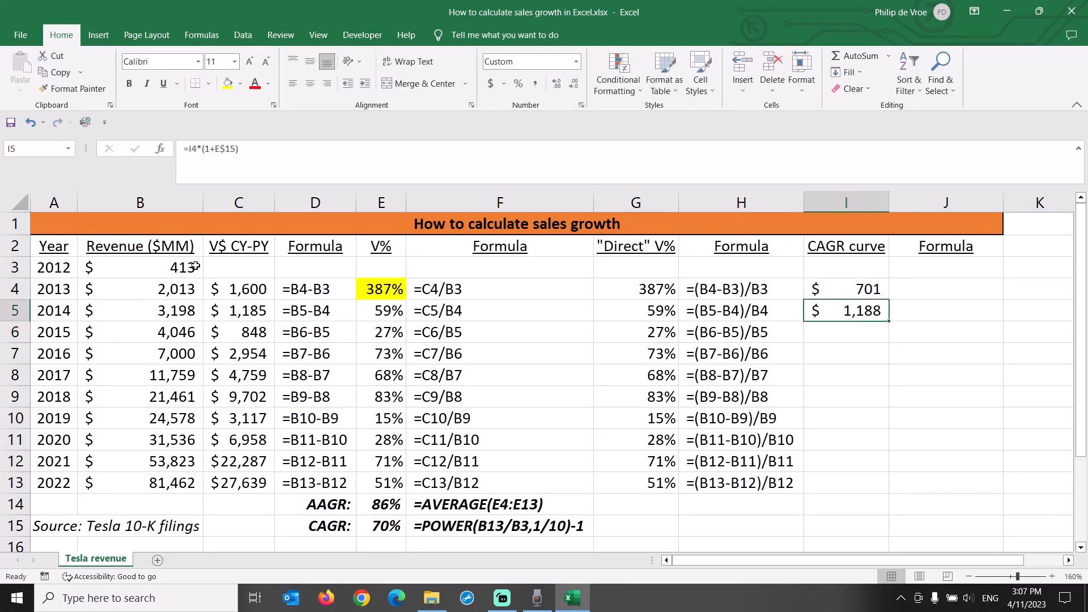
Fill the I5 formula down the CAGR curve column and clear the surplus values in I14:I15
double_click(889, 320)
drag(870, 502, 863, 526)
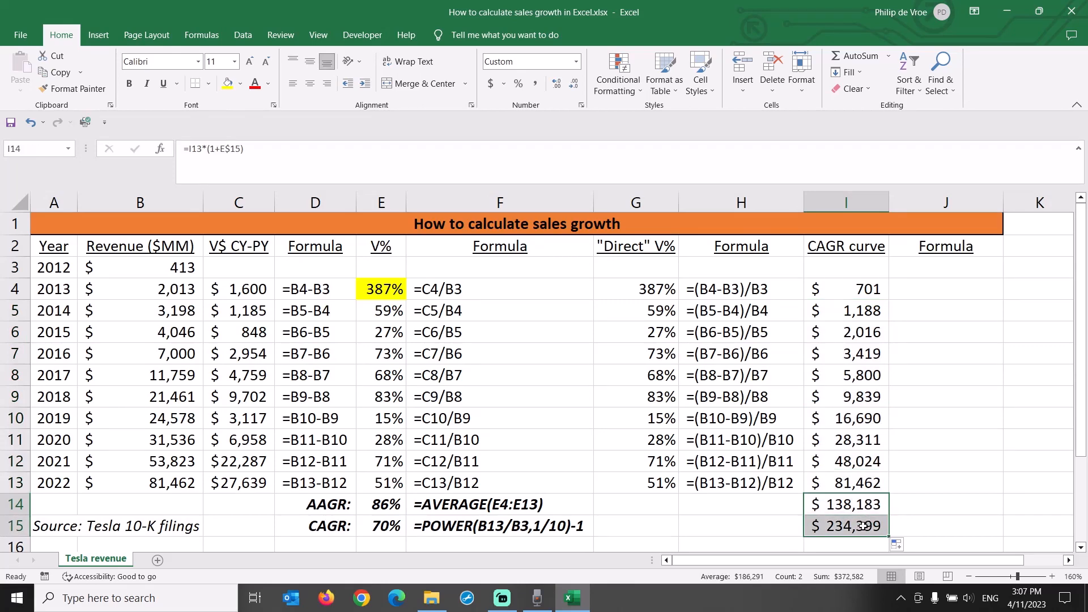
key(Delete)
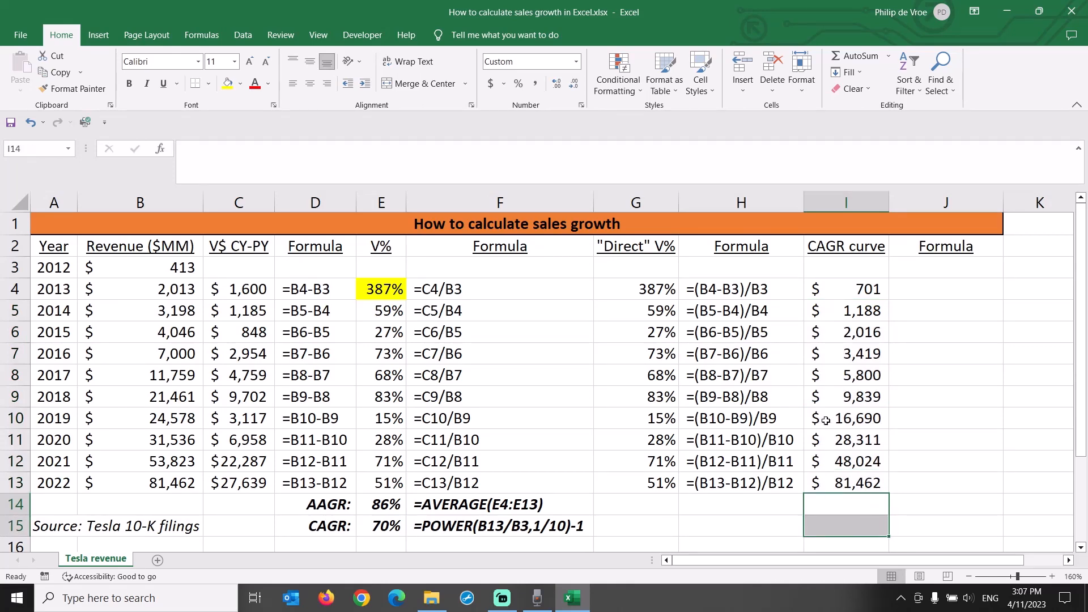
Copy the formula-text cells H4:H13 to J4:J13 to show the CAGR curve formulas as text
click(762, 289)
key(ctrl+shift+Down)
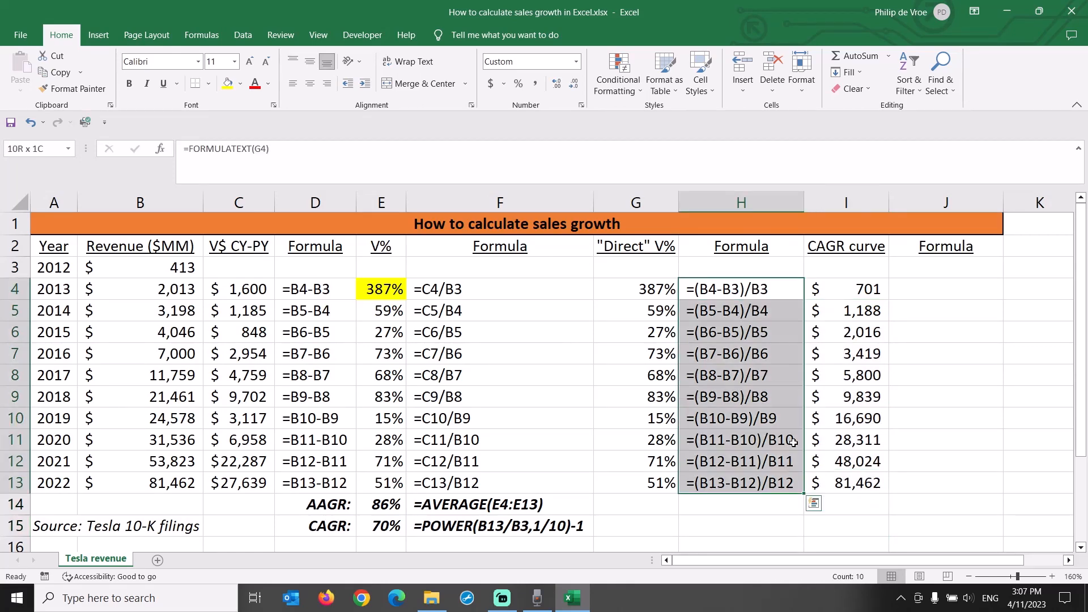
key(ctrl+c)
key(Right)
key(Right)
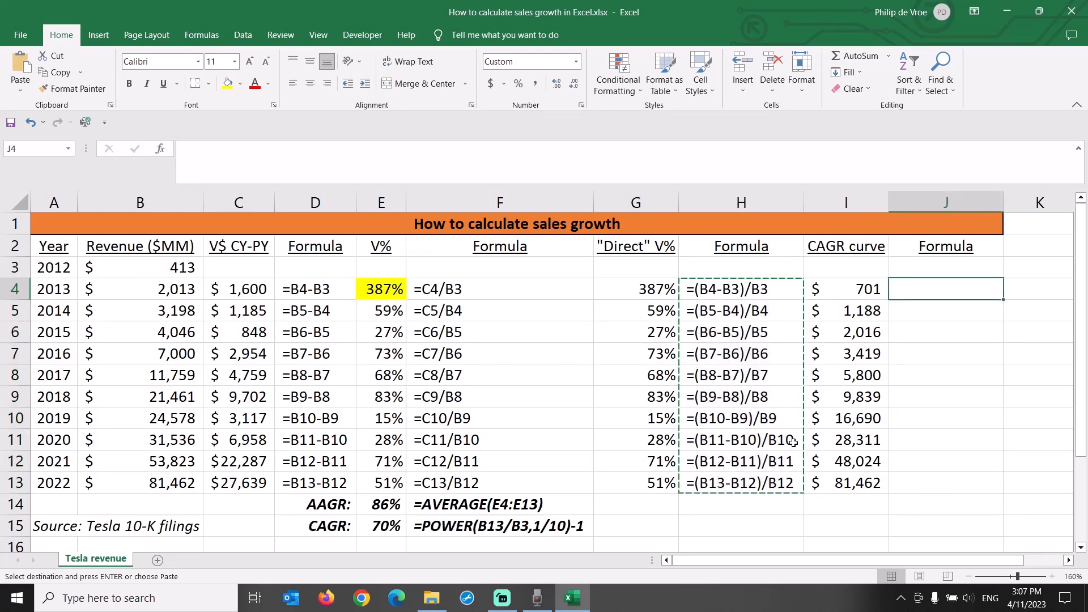
key(ctrl+v)
key(Escape)
Ignore the formula error warnings for the CAGR curve values in I4:I13
click(851, 296)
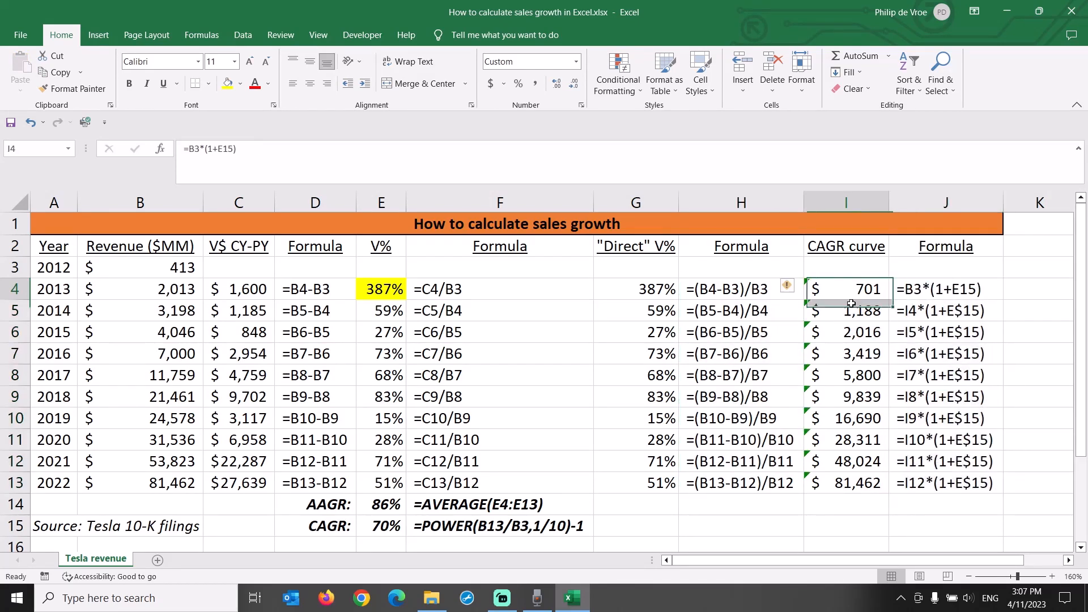
key(ctrl+shift+Down)
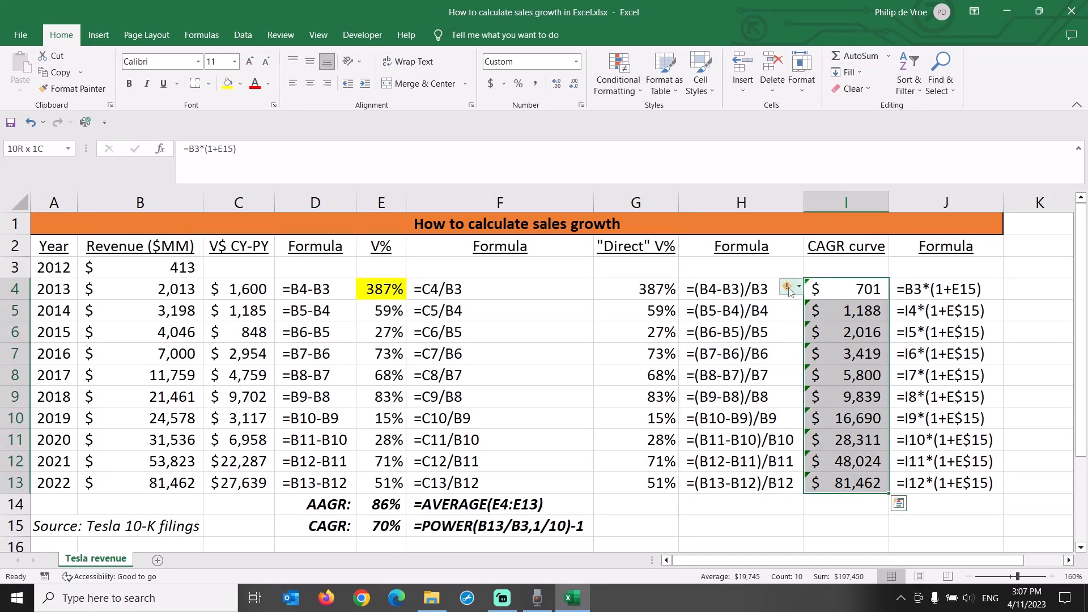
click(787, 287)
click(826, 358)
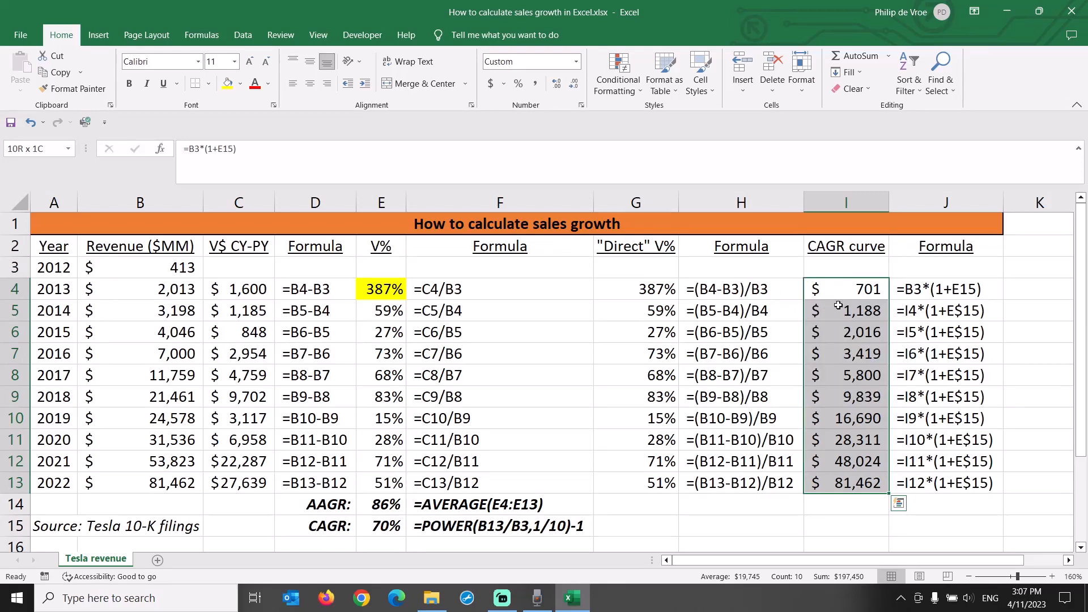
Trace the precedents of the CAGR curve cells I5, I9 and I12, and remove all the tracer arrows
click(842, 314)
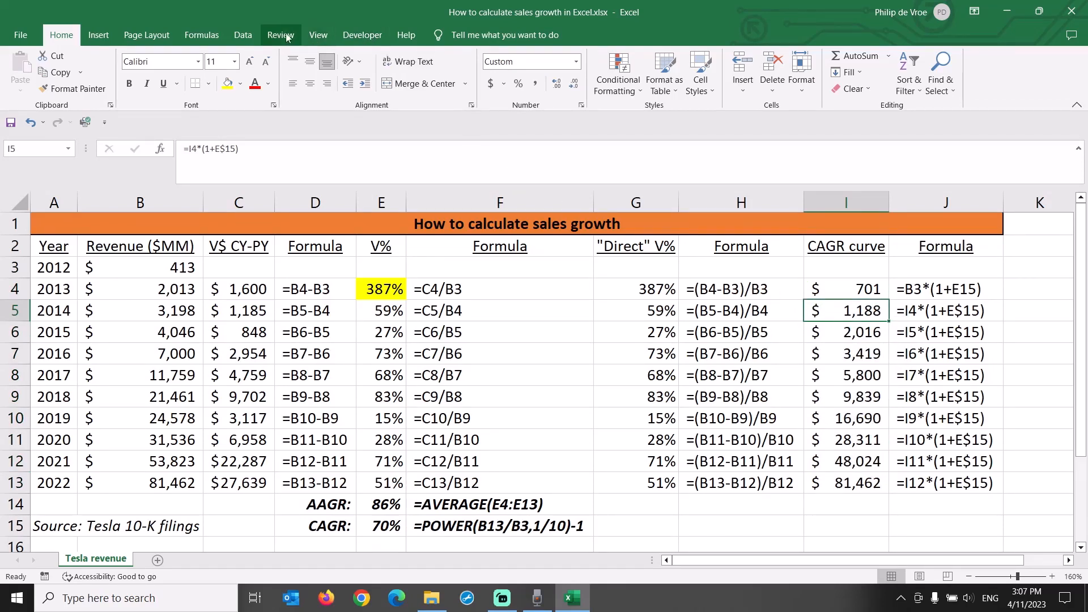
click(222, 36)
click(584, 56)
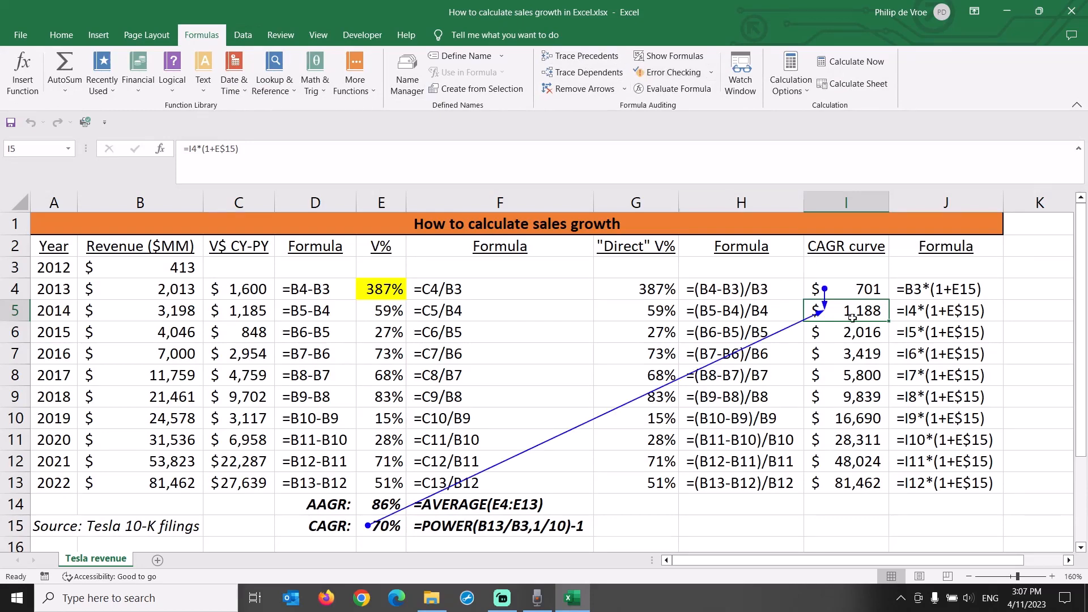
click(848, 403)
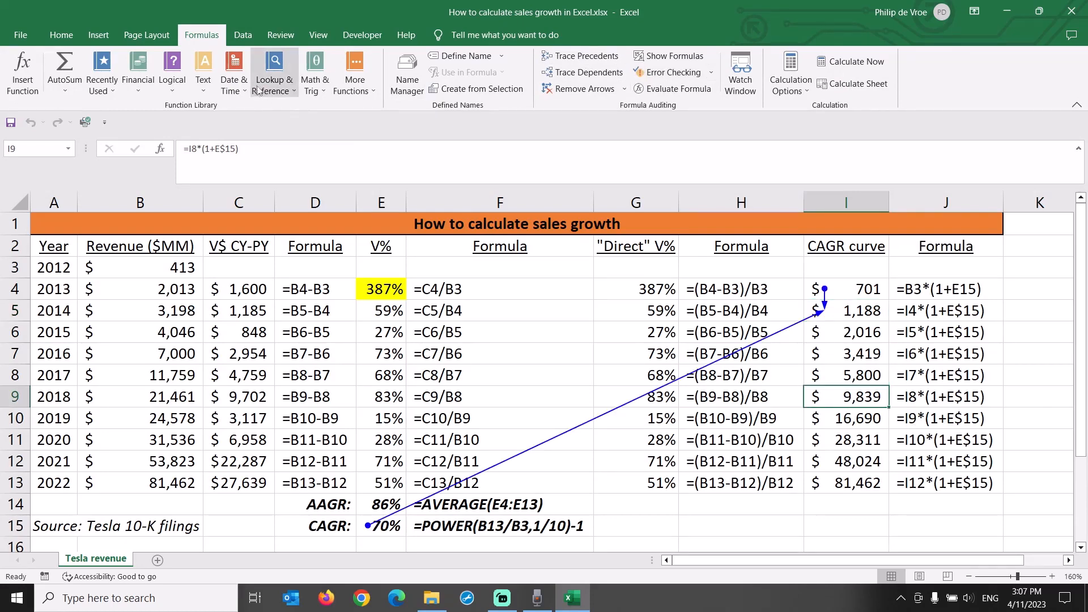
click(569, 57)
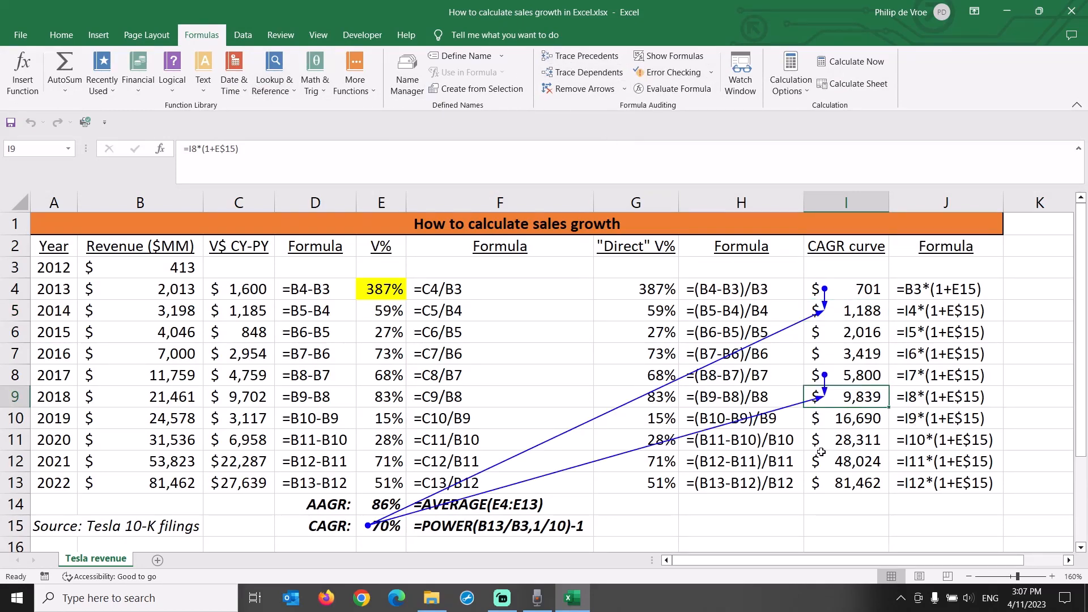
click(823, 453)
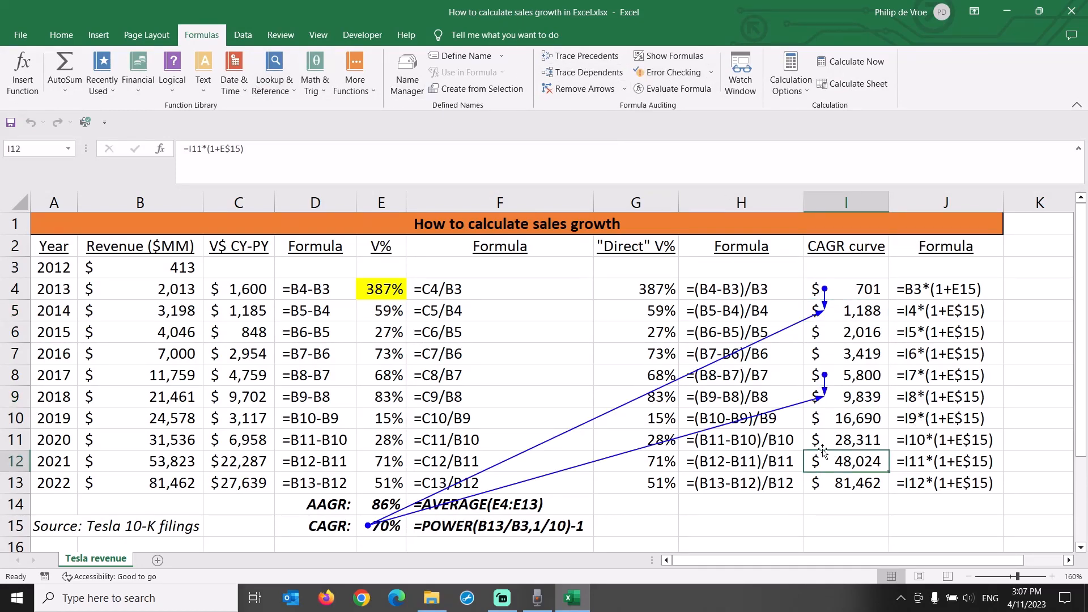
click(587, 60)
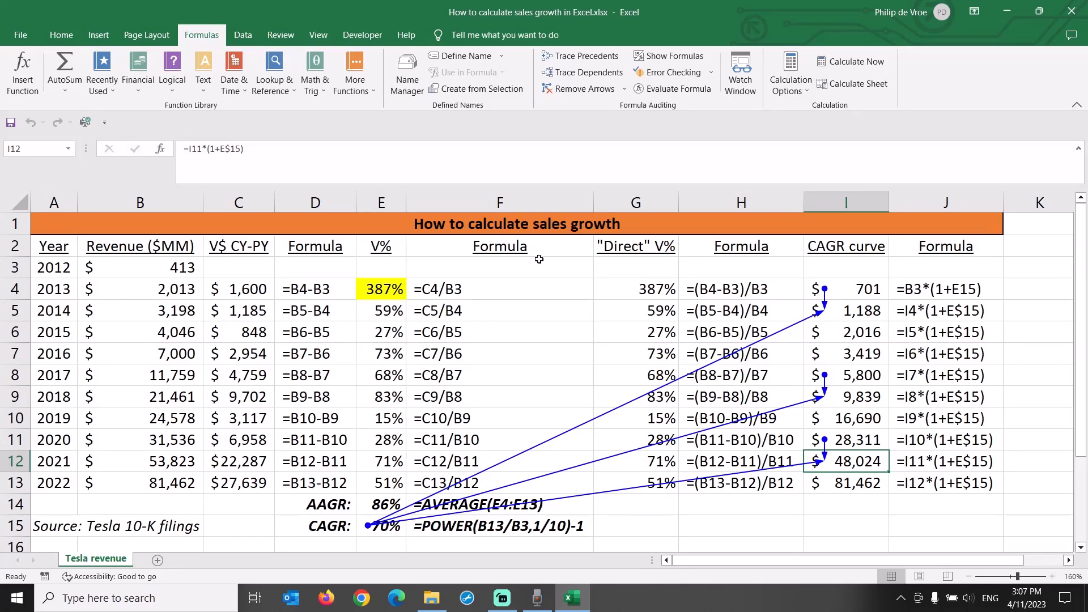
click(578, 89)
Compare the Revenue and CAGR curve columns row by row from 2013, ending with the 2022 values in B13 and I13
click(149, 204)
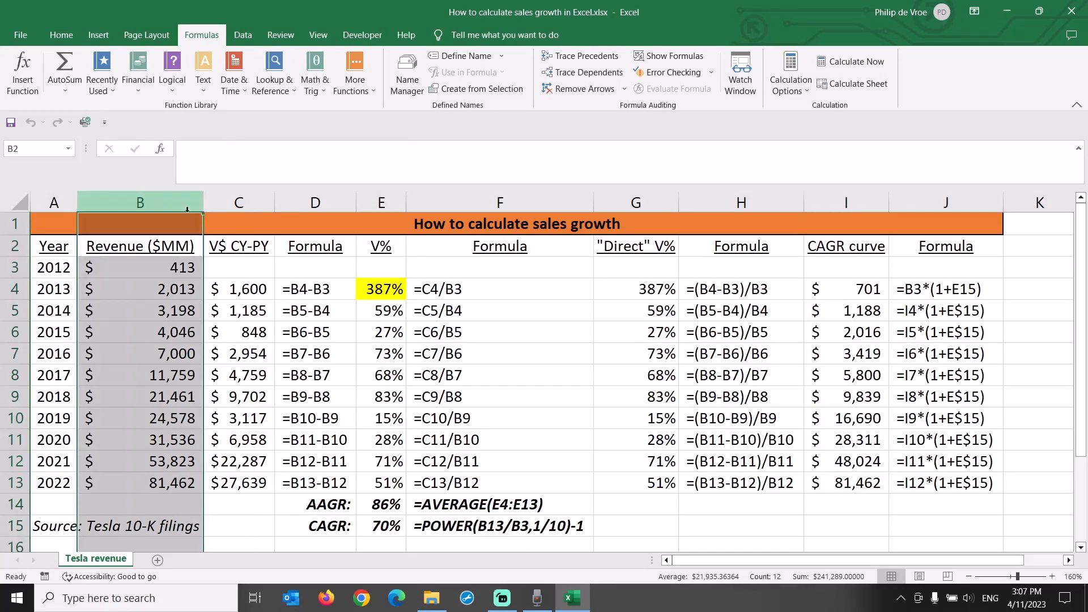
ctrl+click(844, 203)
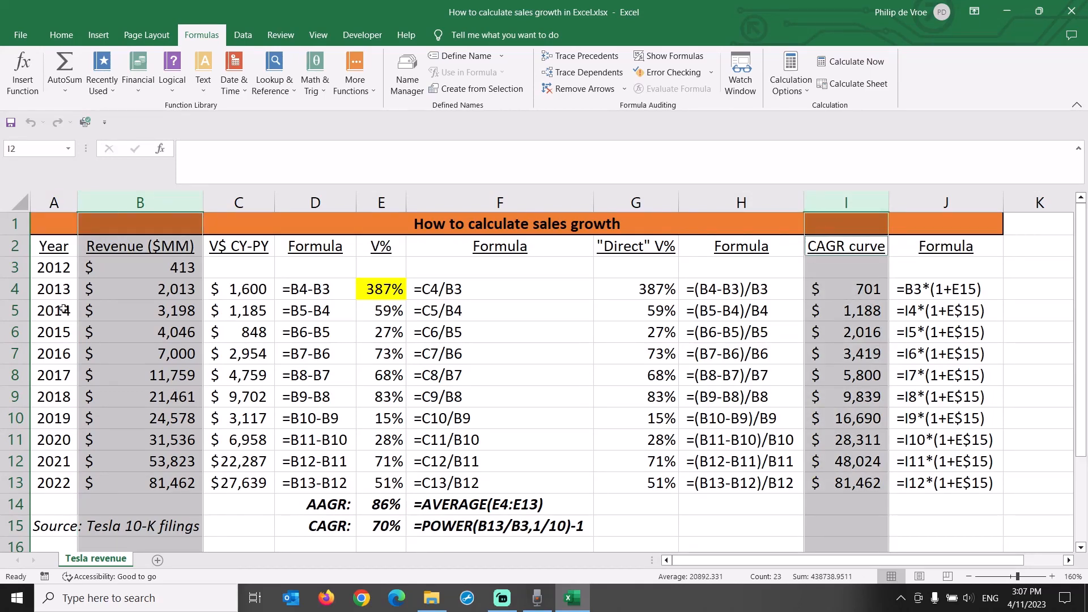
click(15, 290)
click(14, 310)
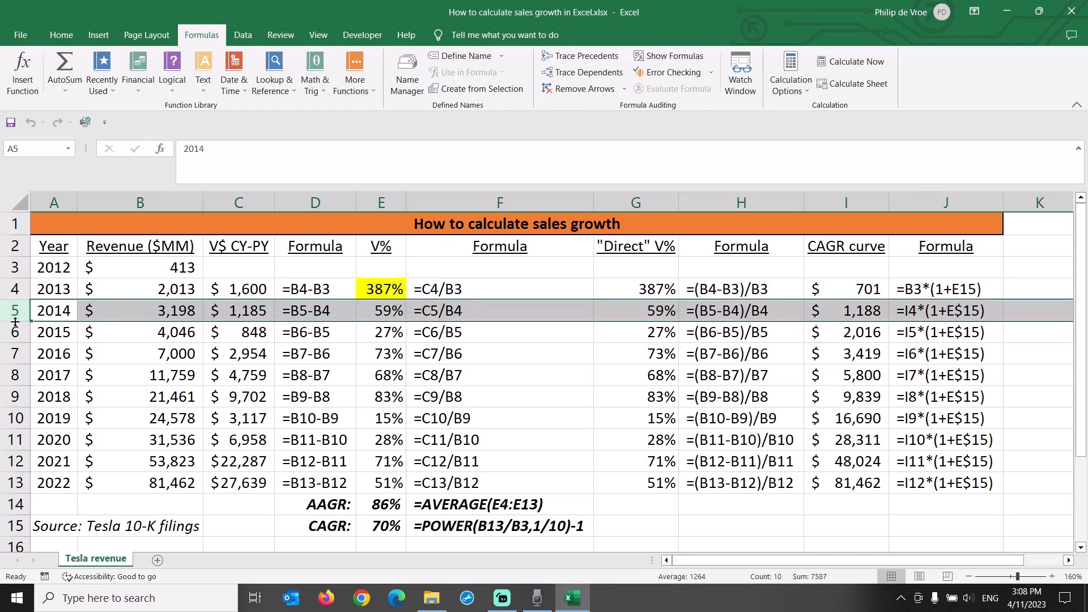
click(14, 332)
click(13, 353)
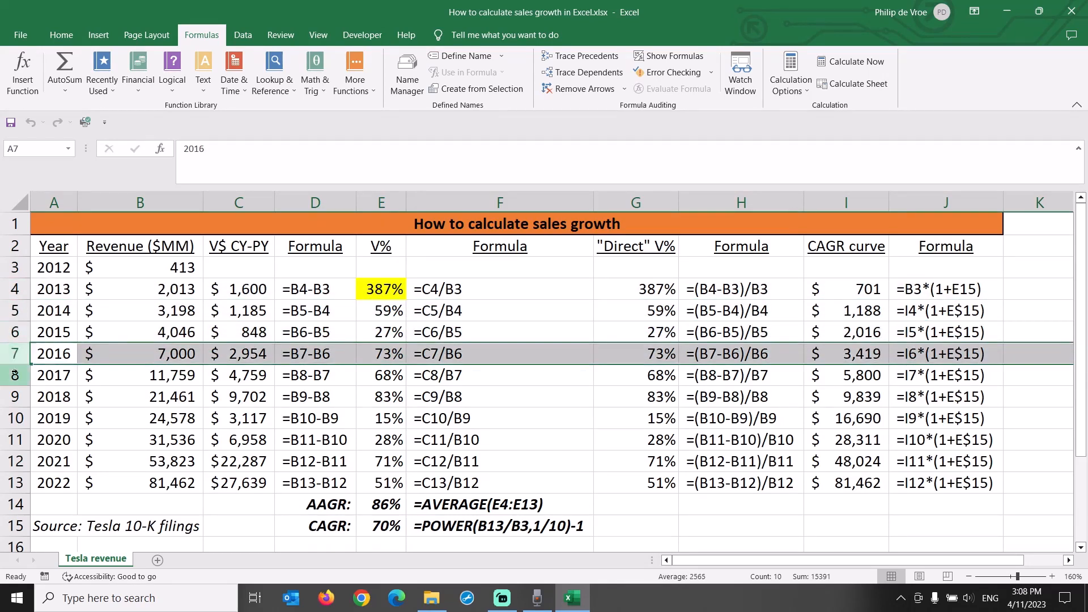
click(14, 375)
click(15, 397)
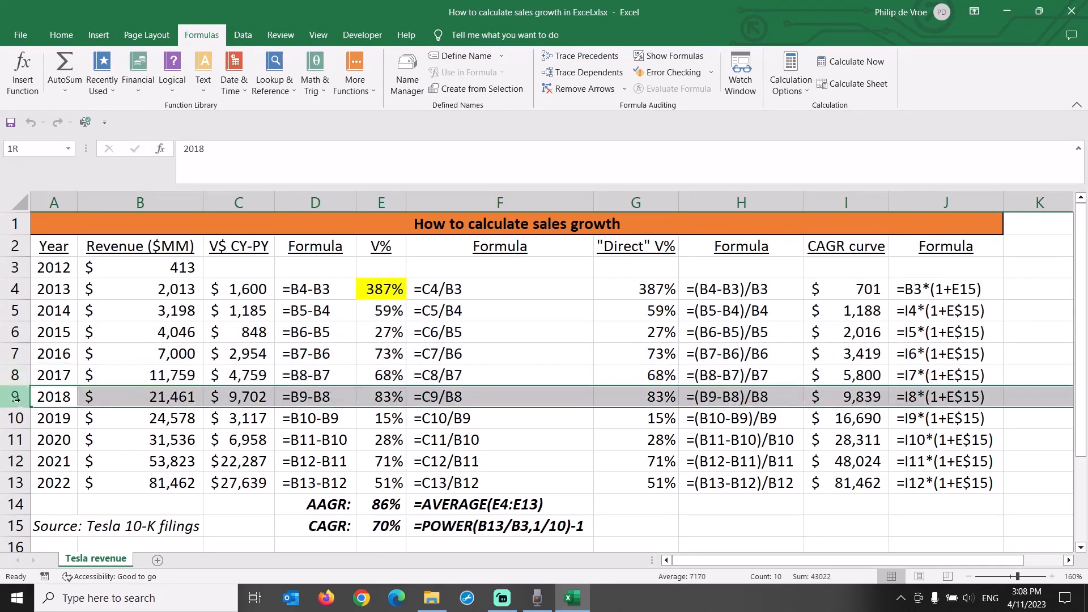
click(16, 483)
click(178, 485)
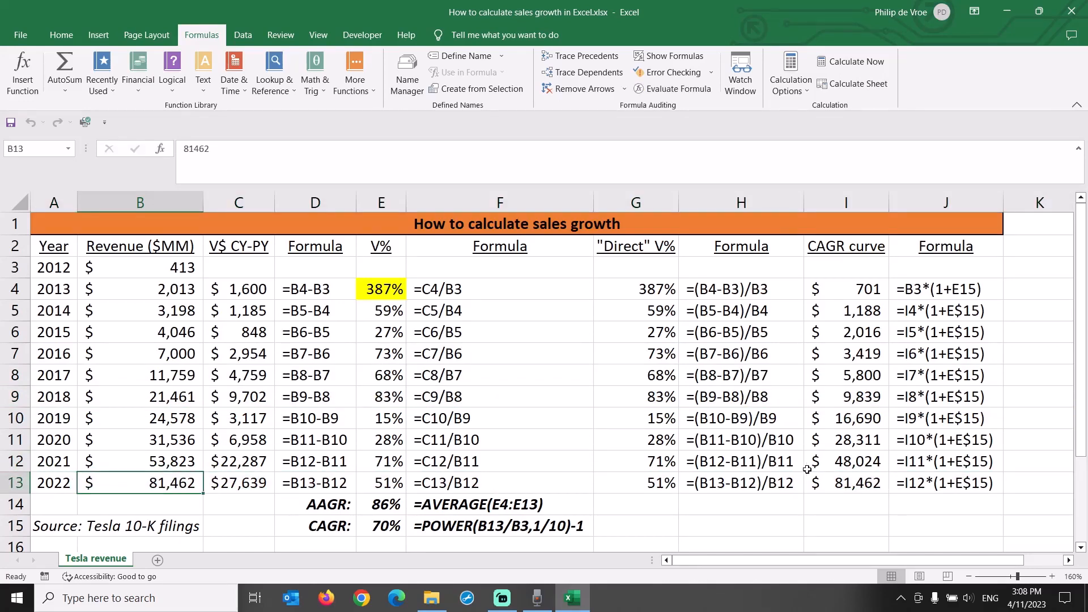
ctrl+click(850, 483)
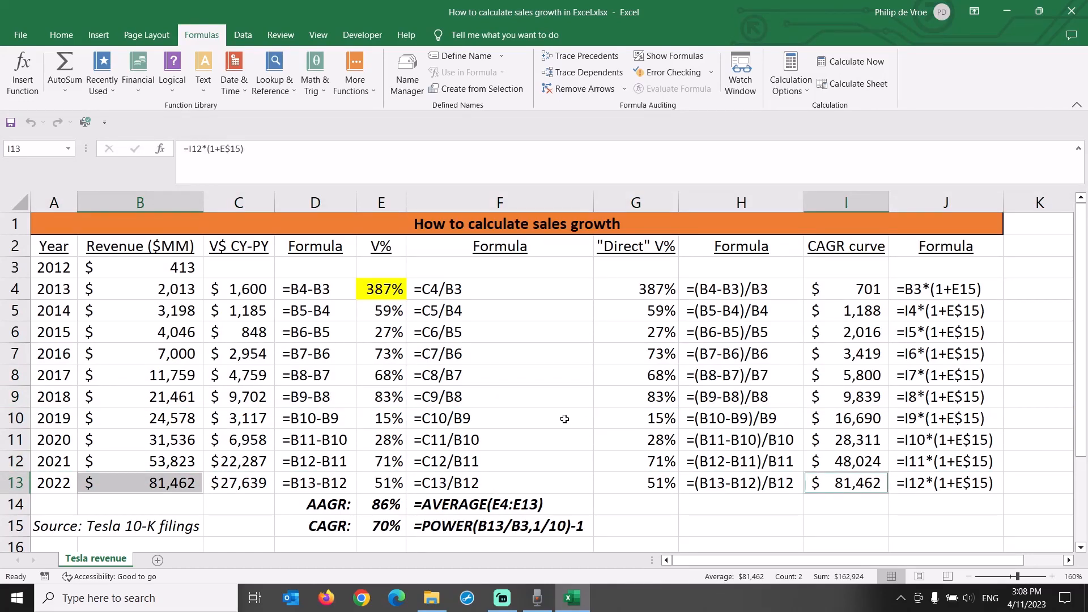